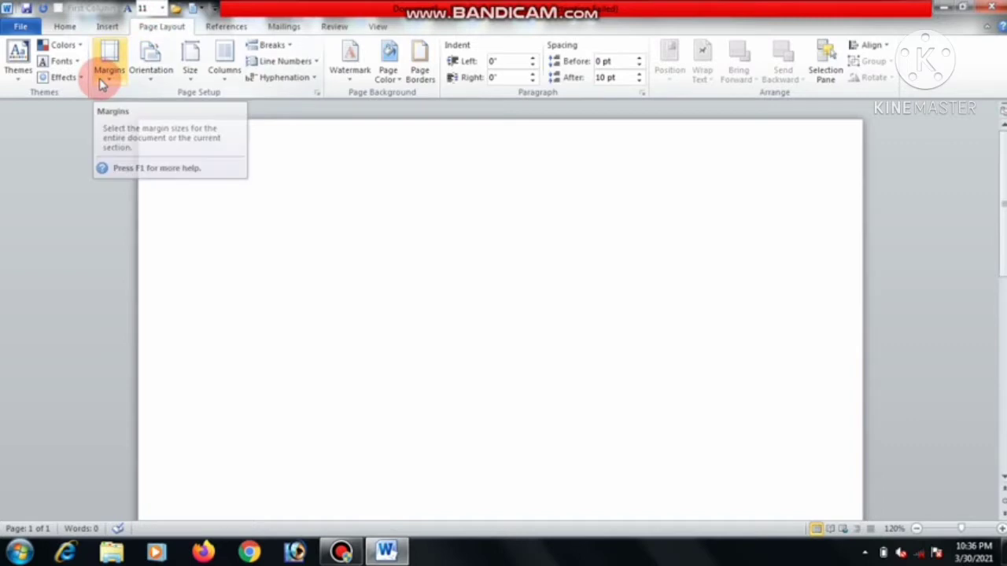
Set up the blank page with Narrow margins, Portrait orientation and A4 paper size
left_click(103, 79)
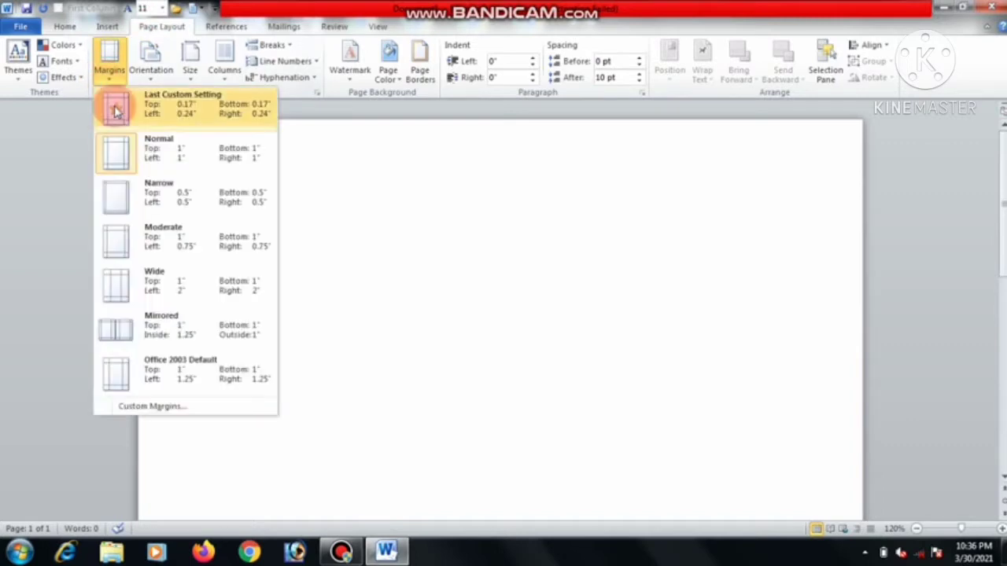
left_click(116, 195)
left_click(151, 77)
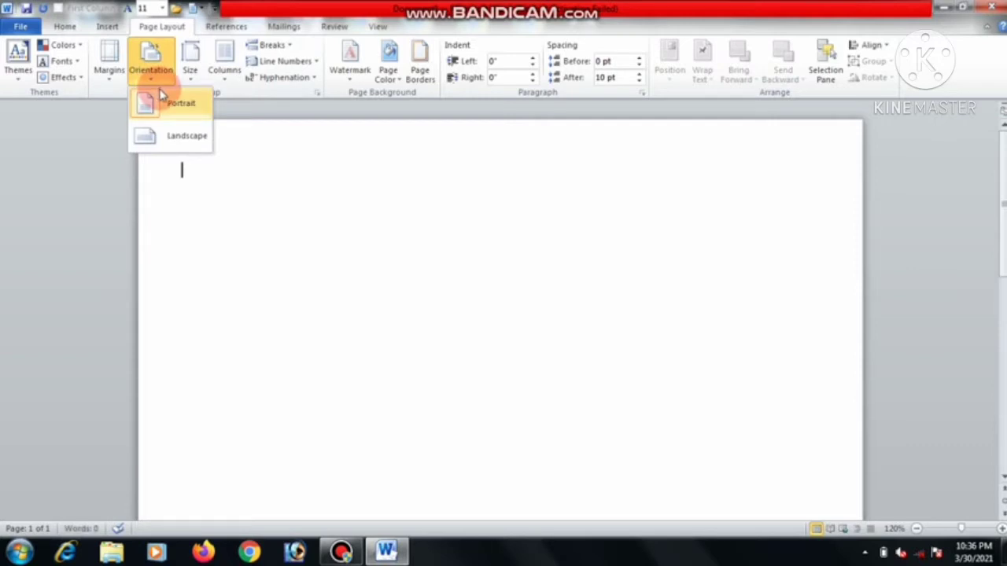
left_click(165, 102)
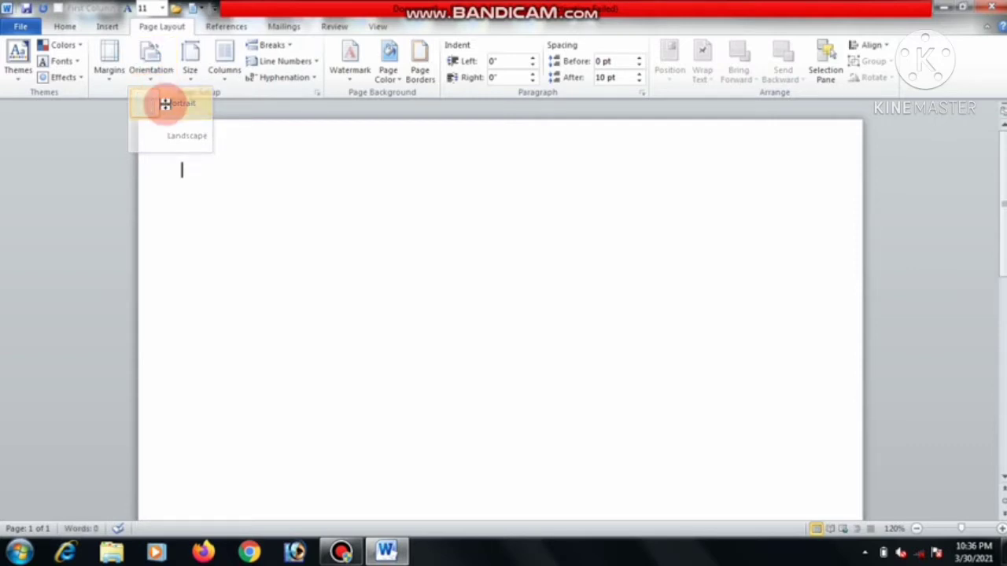
left_click(190, 83)
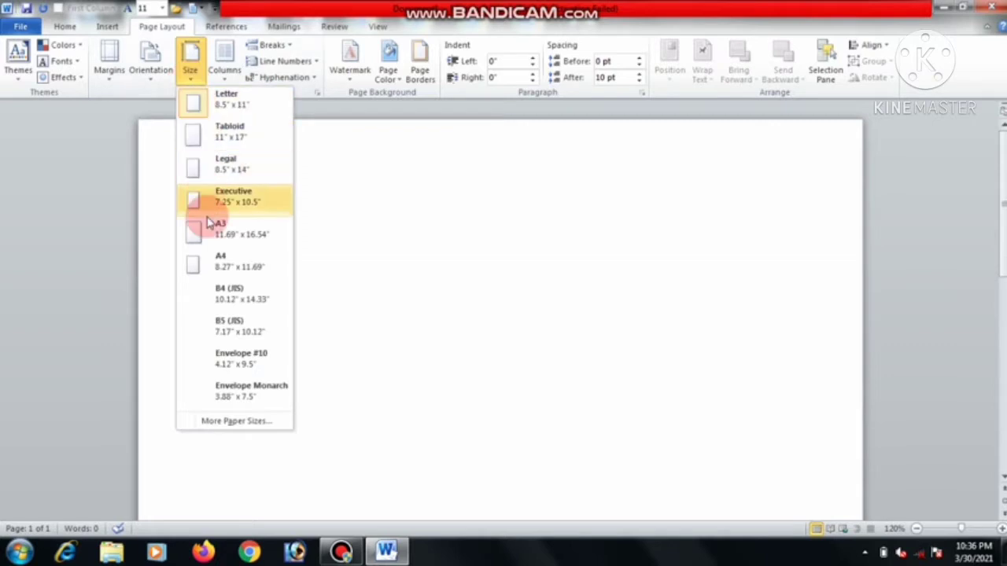
left_click(220, 261)
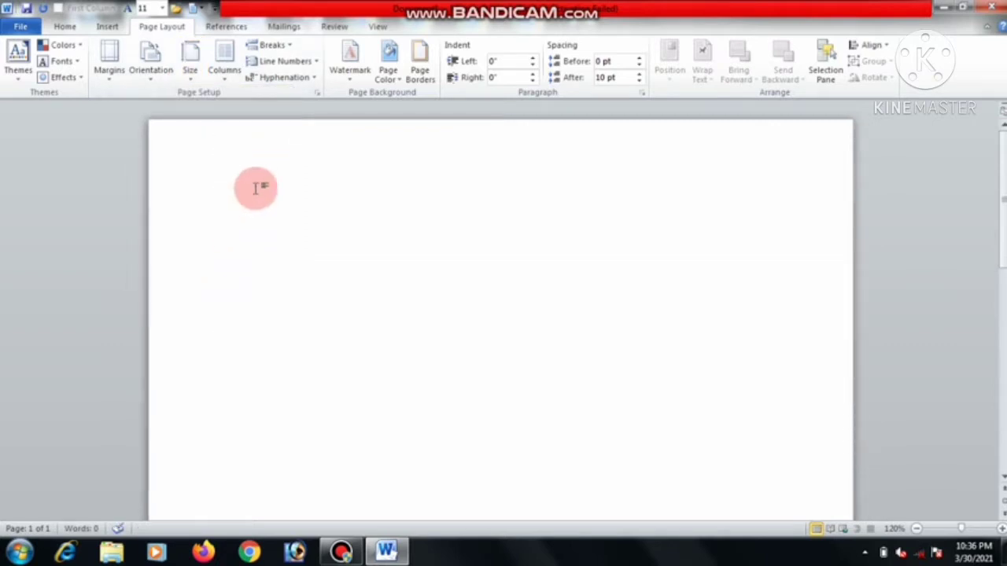
Insert the letter "V" as WordArt in the first gallery style and place it near the page's upper middle
left_click(65, 26)
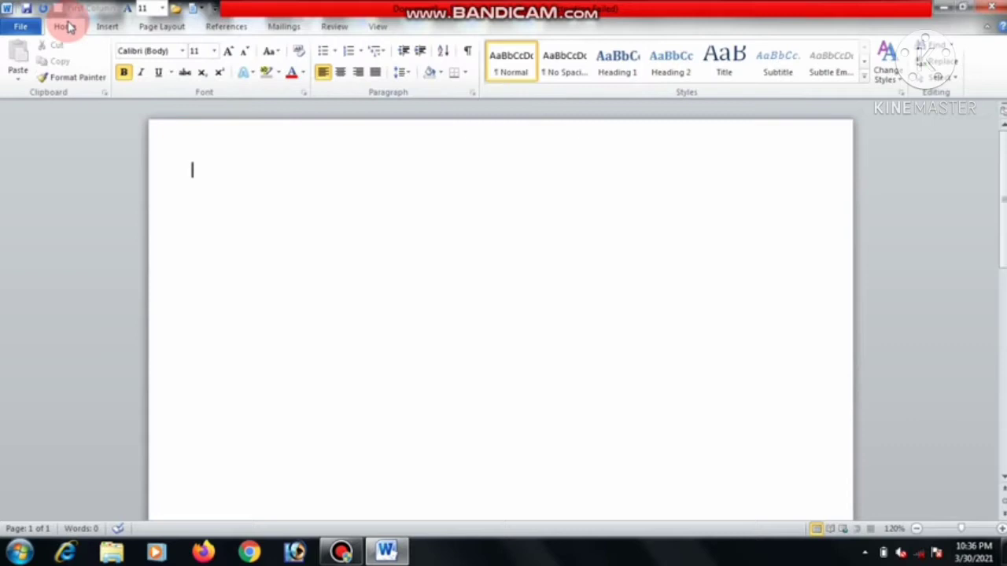
left_click(107, 26)
left_click(692, 59)
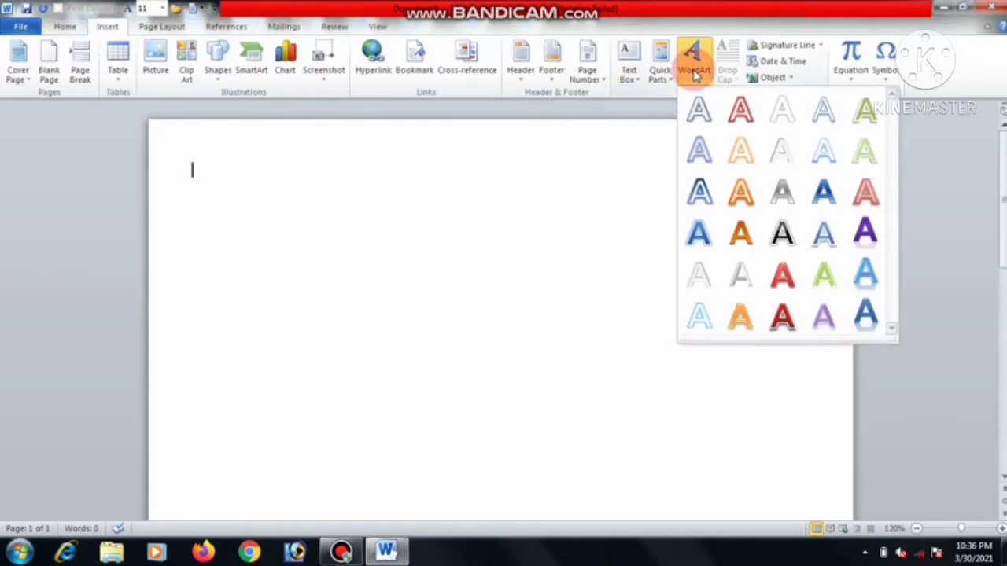
left_click(700, 112)
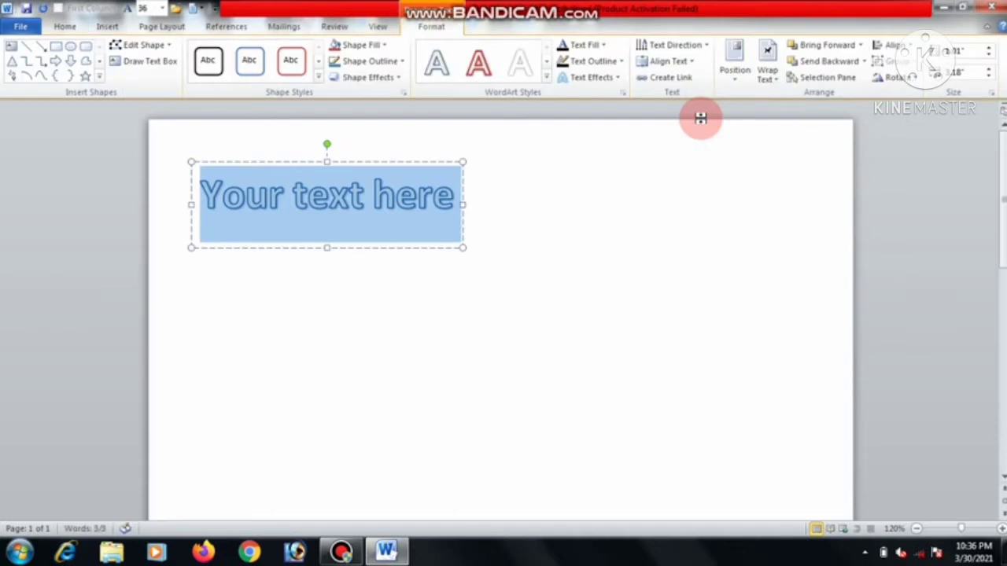
type("a")
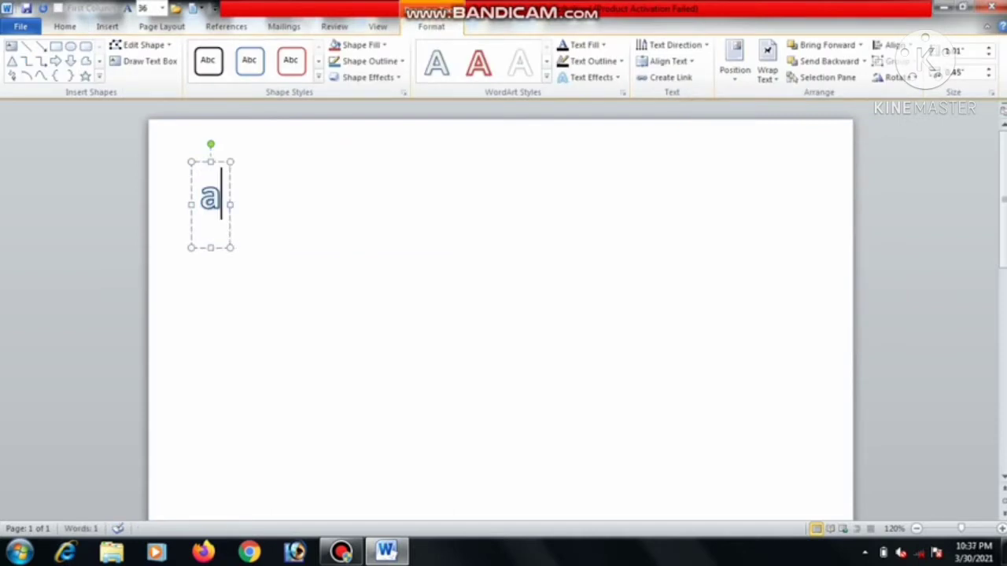
key("BackSpace")
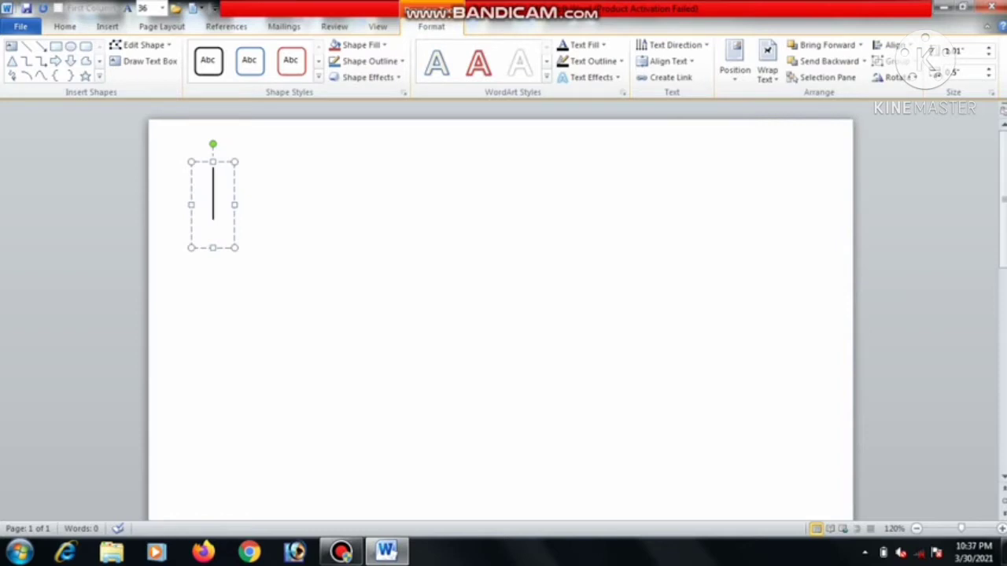
type("V")
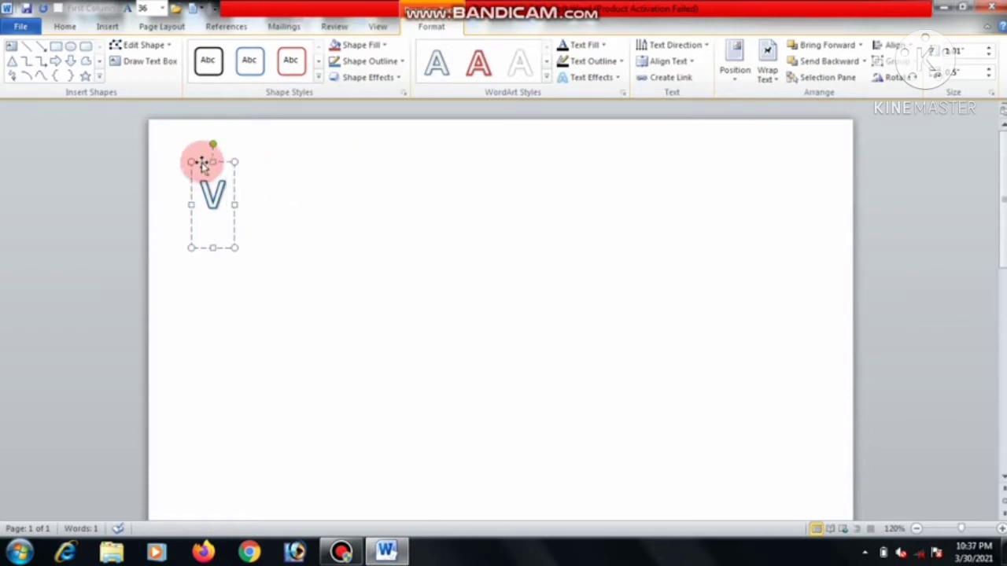
left_click_drag(202, 163, 415, 158)
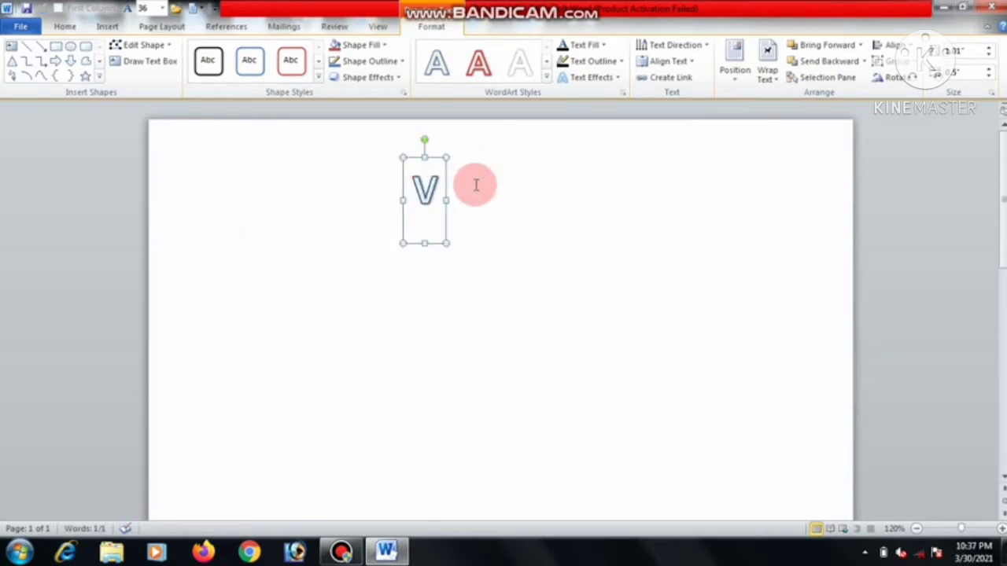
left_click(353, 130)
Insert a second WordArt reading "ork" in the same first gallery style as the V
left_click(107, 27)
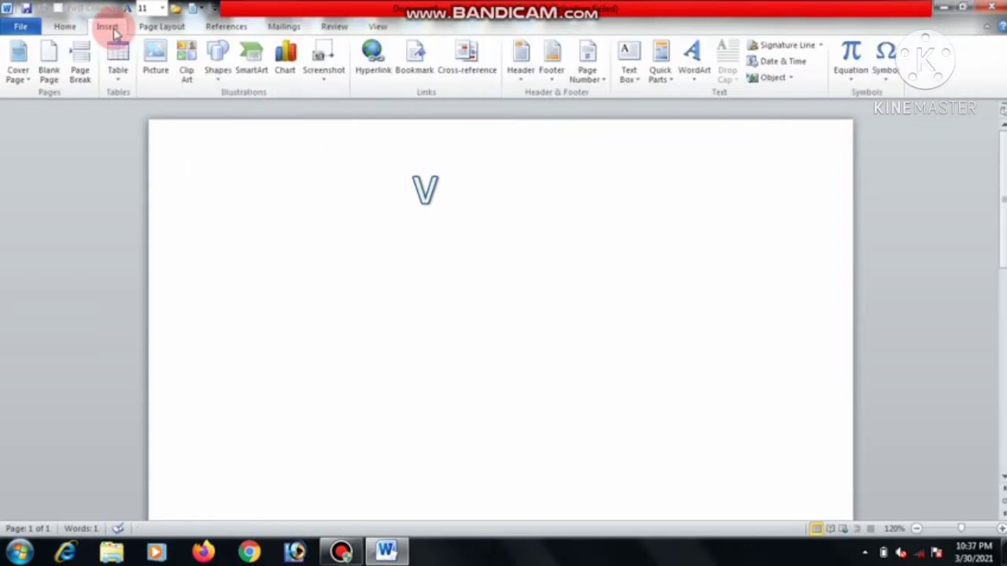
left_click(692, 78)
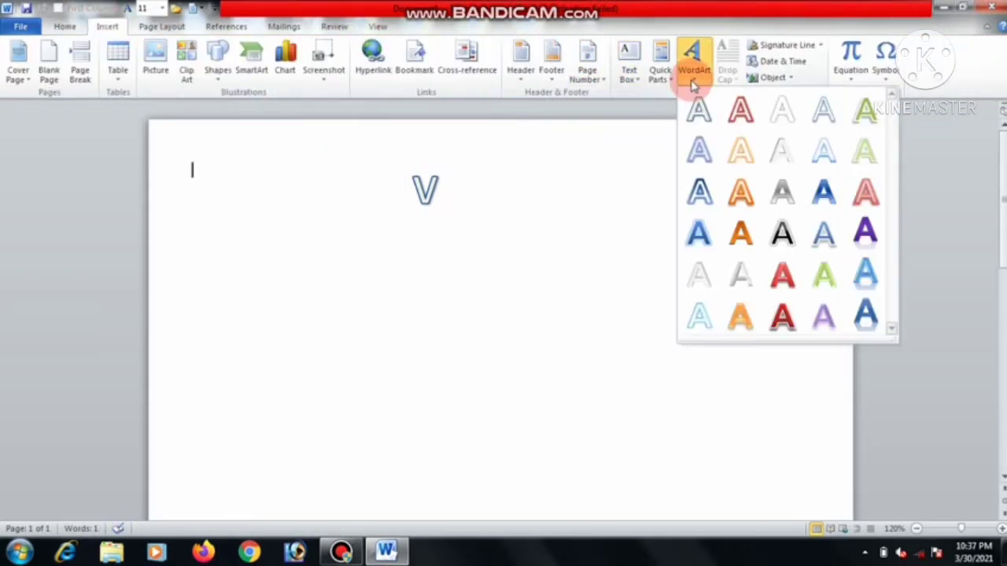
left_click(698, 108)
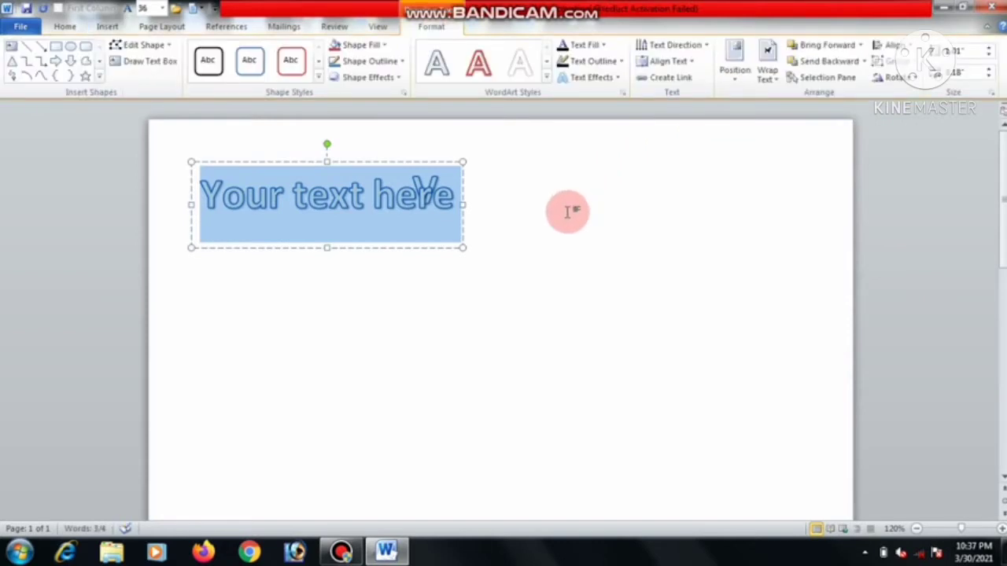
type("O")
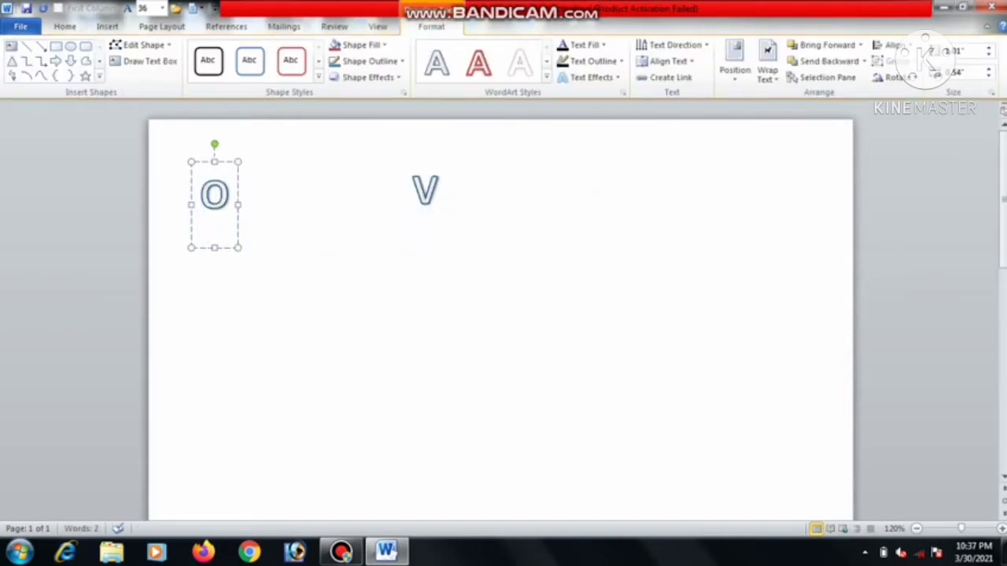
key("BackSpace")
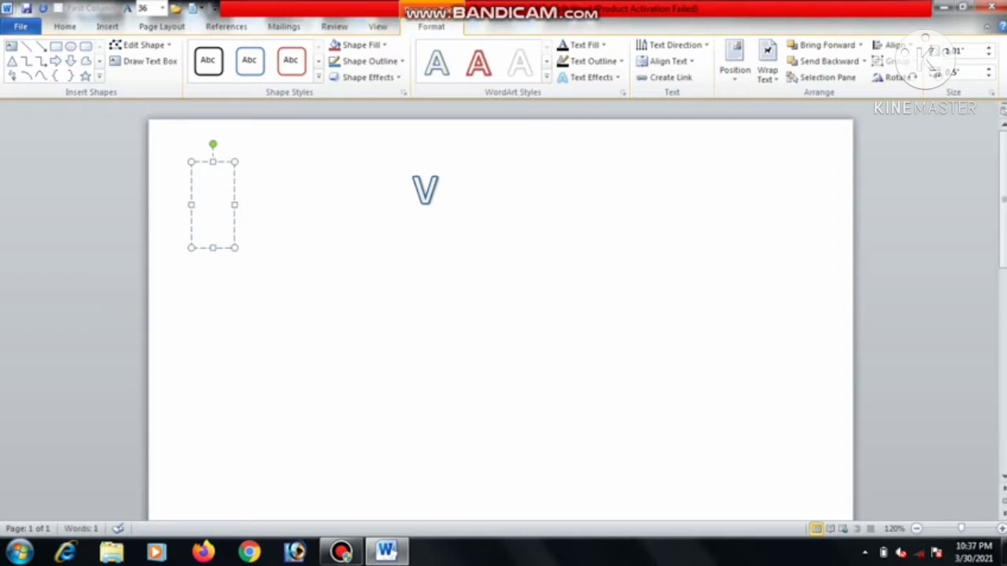
type("ork")
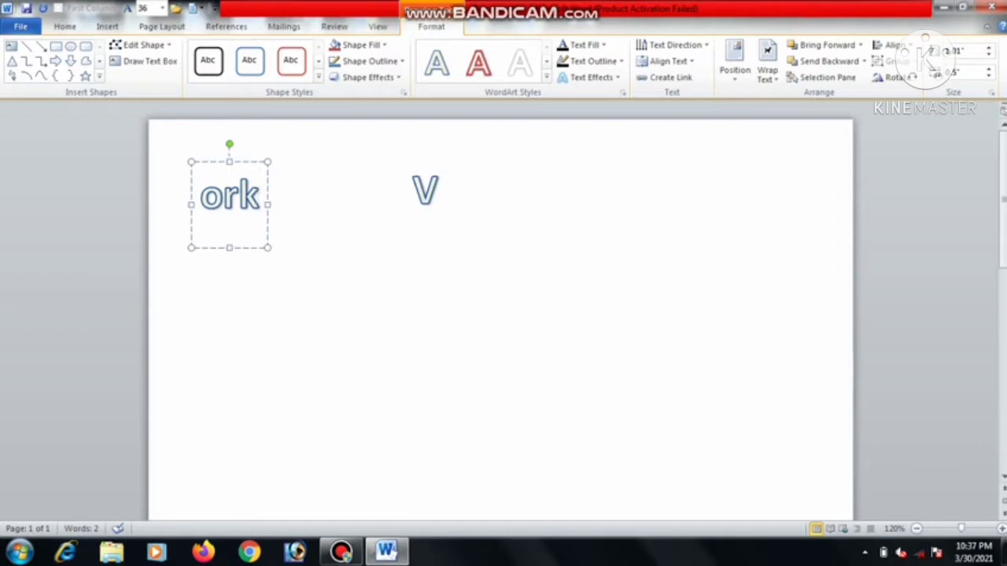
left_click(461, 231)
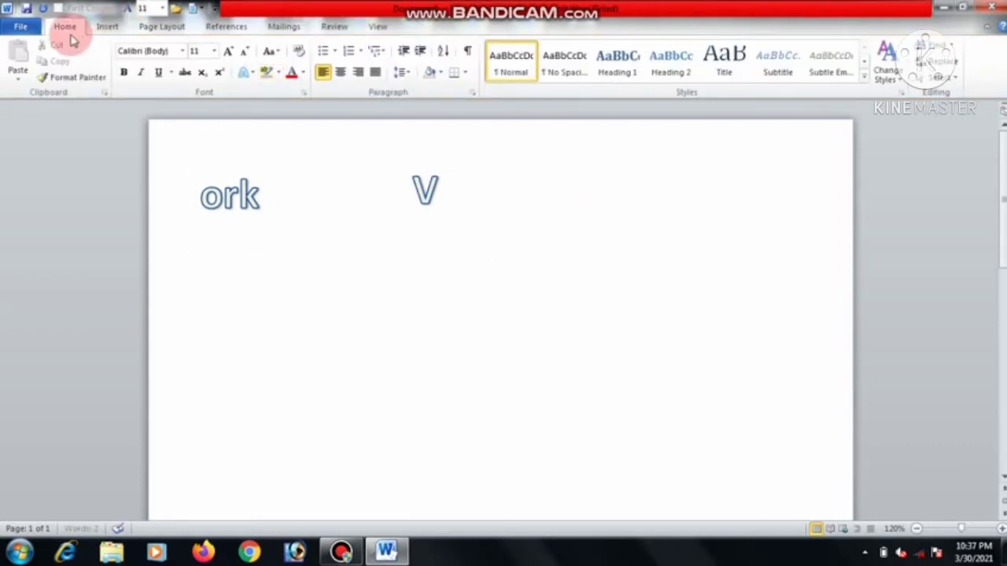
Insert a third WordArt reading "isa" in the first gallery style
left_click(111, 27)
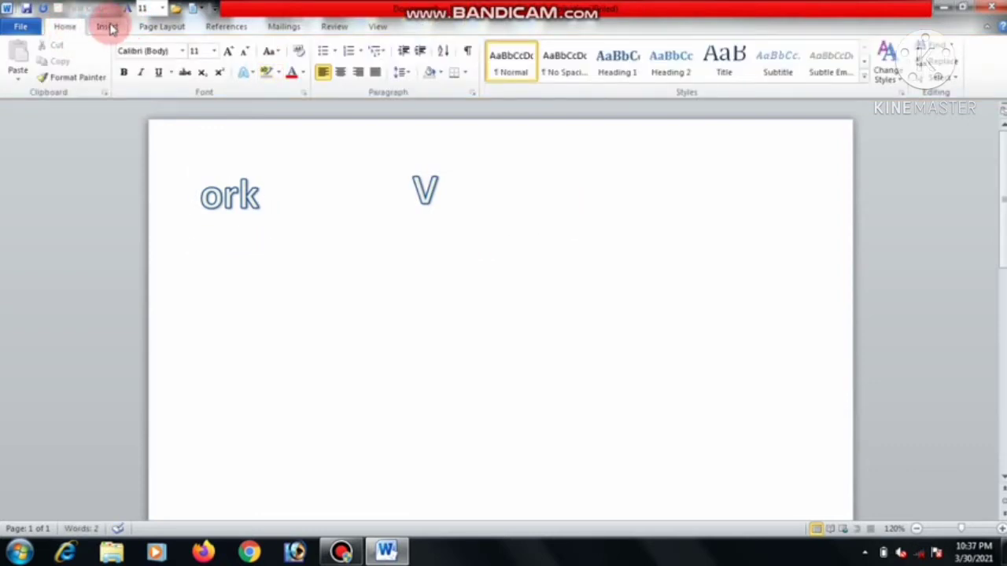
left_click(693, 59)
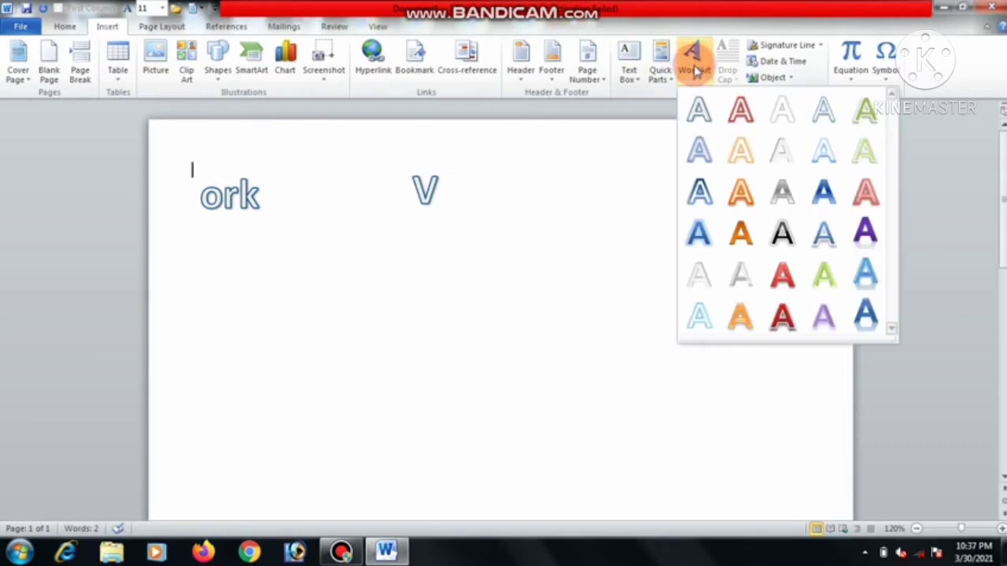
left_click(702, 115)
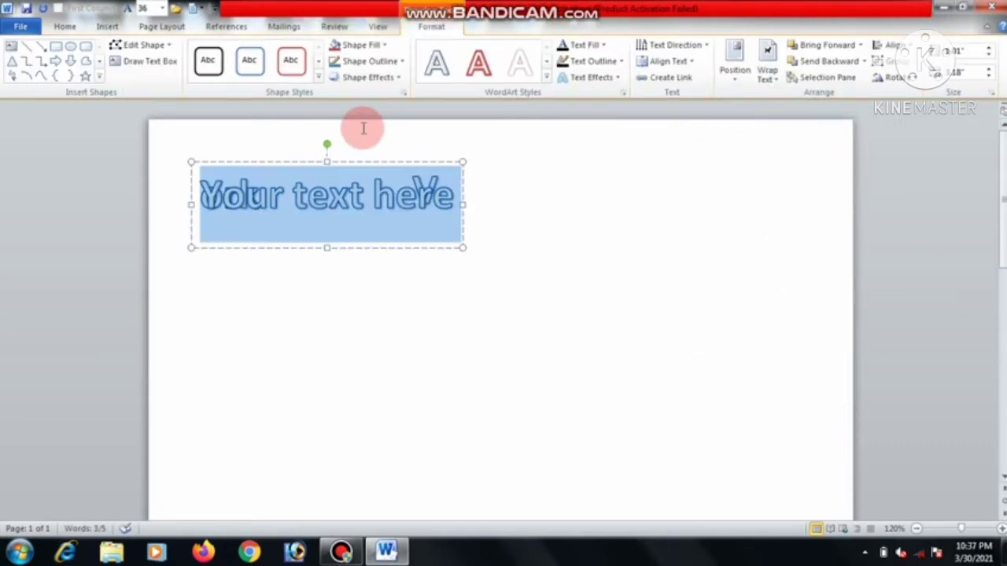
scroll(252, 164, "up", 3)
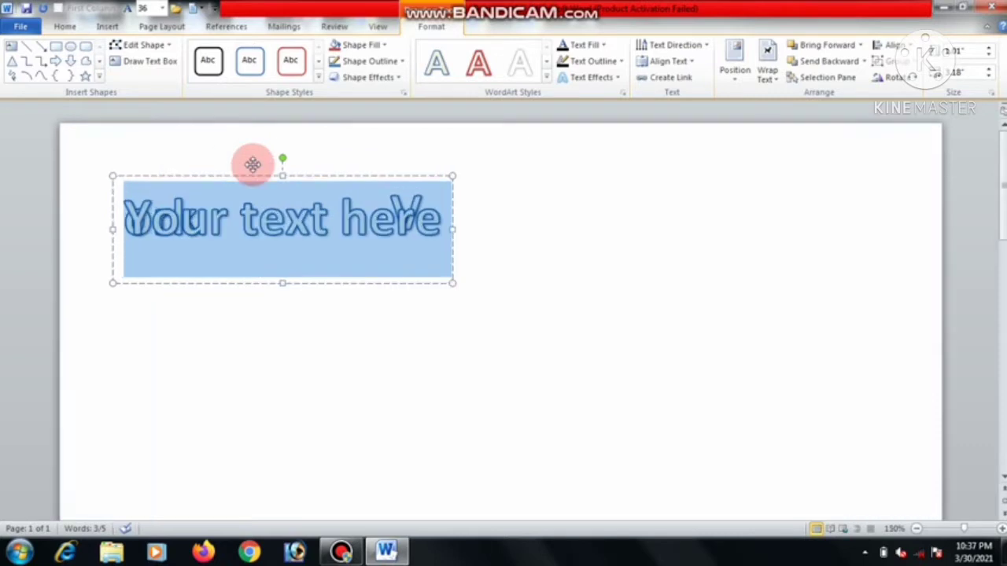
type("isak")
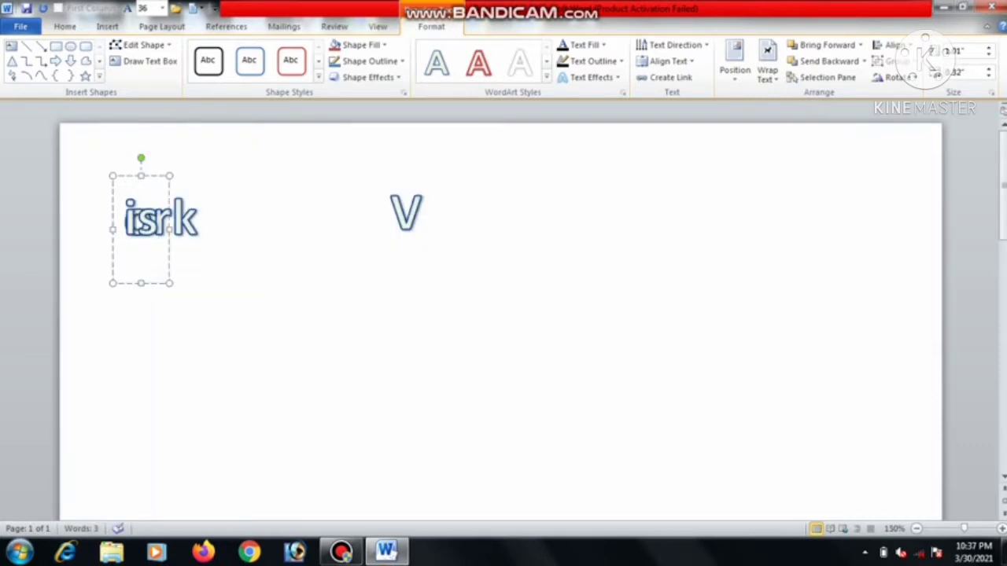
type("a")
Move the "isa" WordArt away from "ork" to just below the letter V
left_click(132, 176)
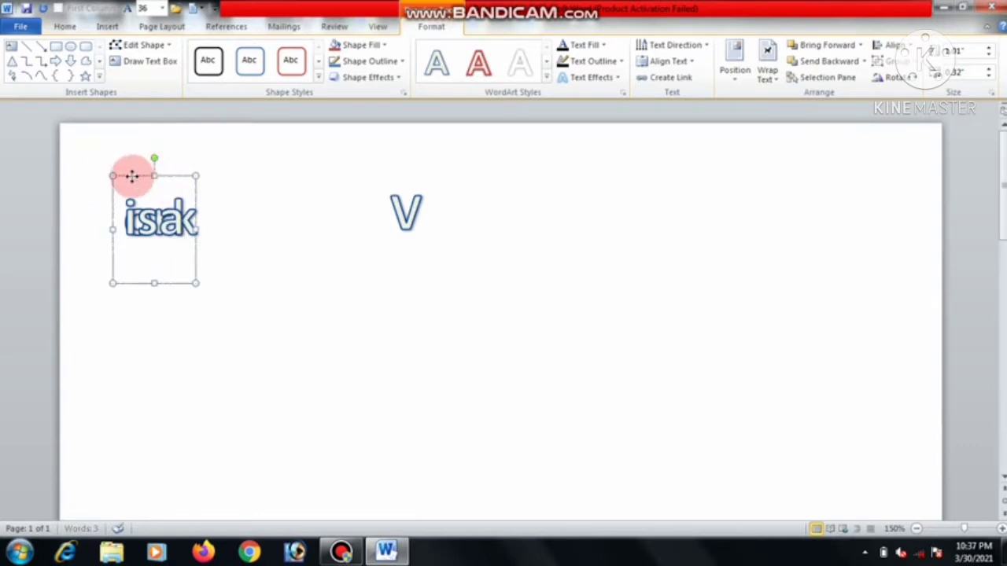
left_click_drag(132, 176, 407, 270)
left_click(475, 240)
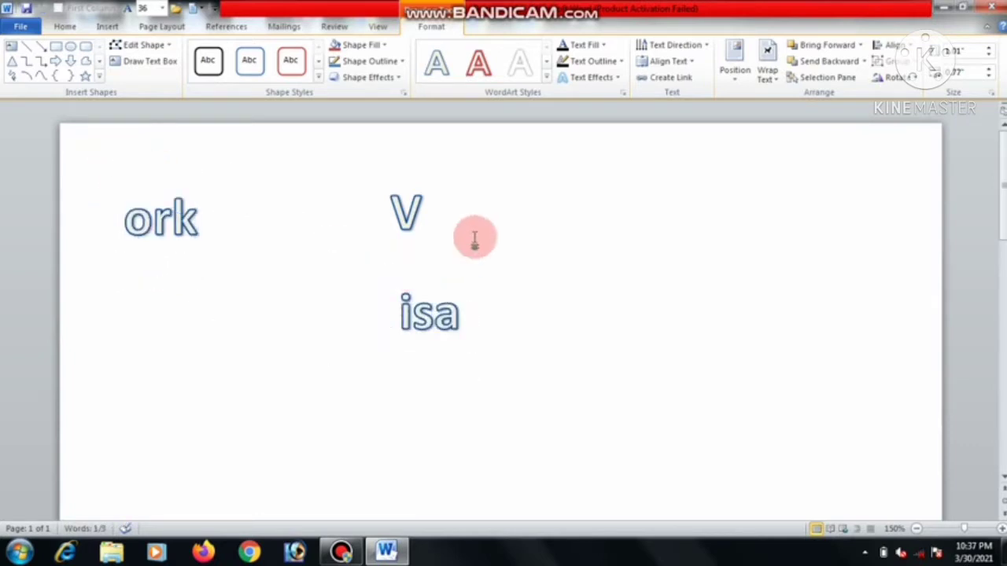
Remove the bold formatting from the WordArt letter V
left_click(409, 211)
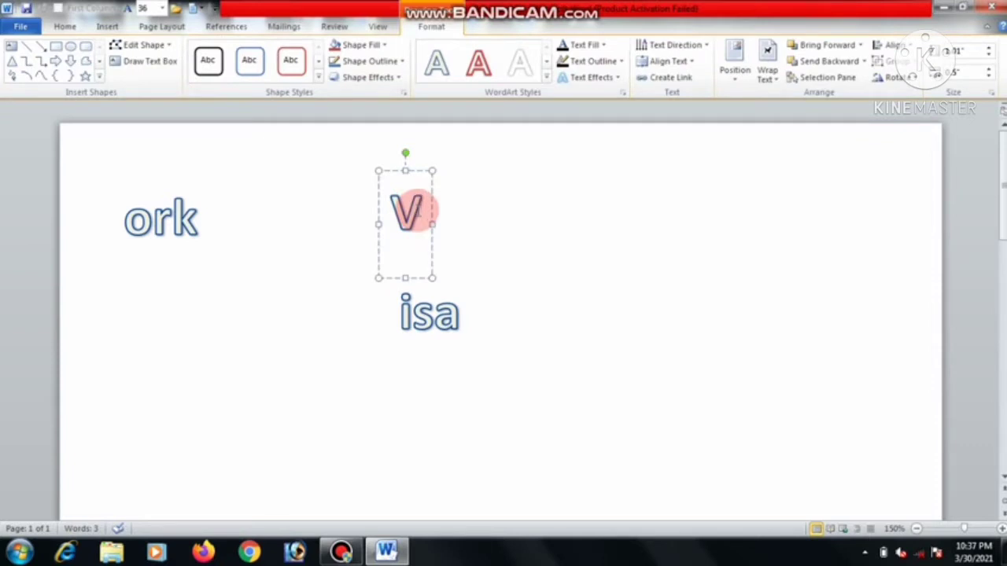
left_click_drag(414, 211, 380, 204)
left_click(65, 27)
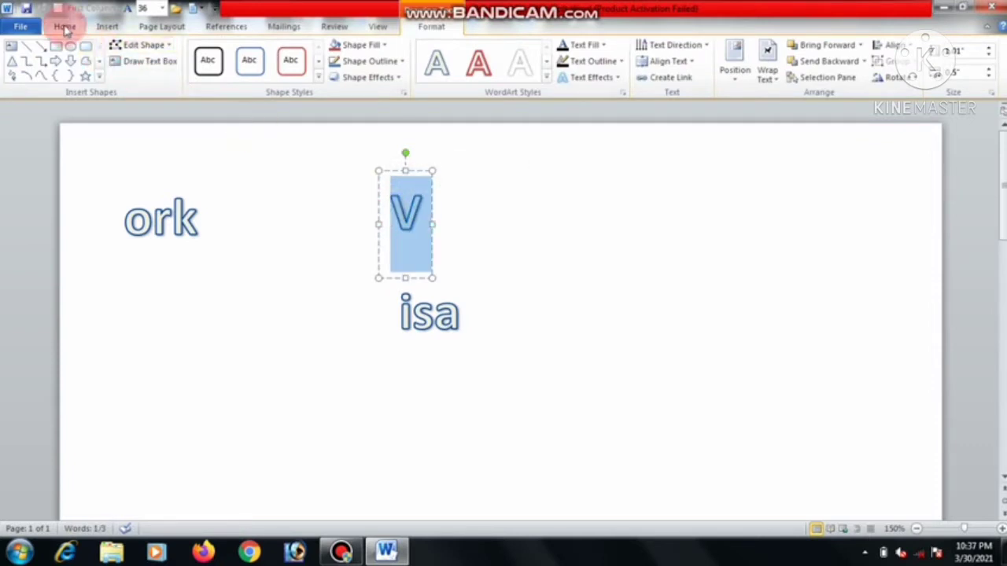
left_click(122, 74)
left_click(122, 75)
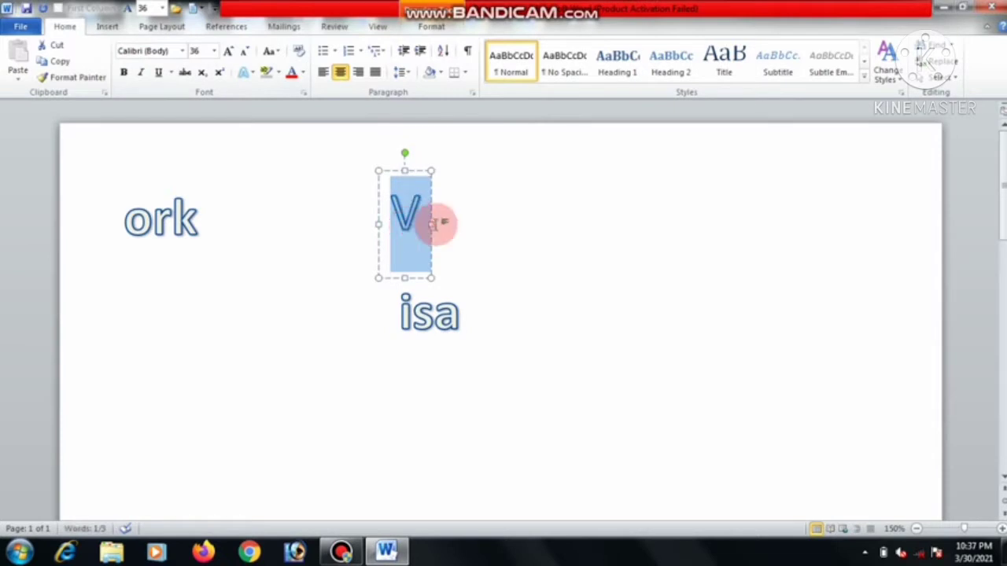
Give the WordArt letter V a solid black text fill and remove its text outline
left_click(425, 29)
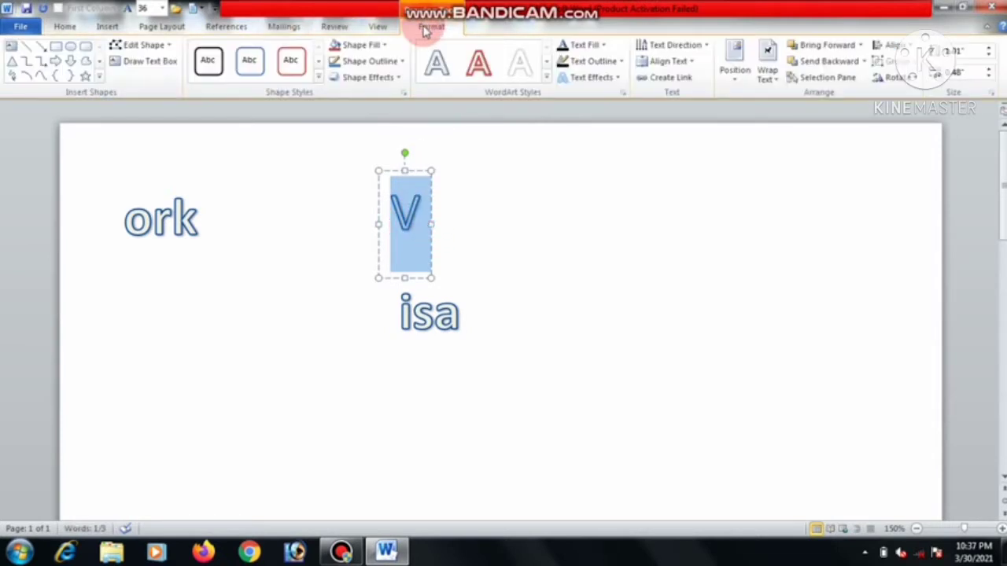
left_click(566, 67)
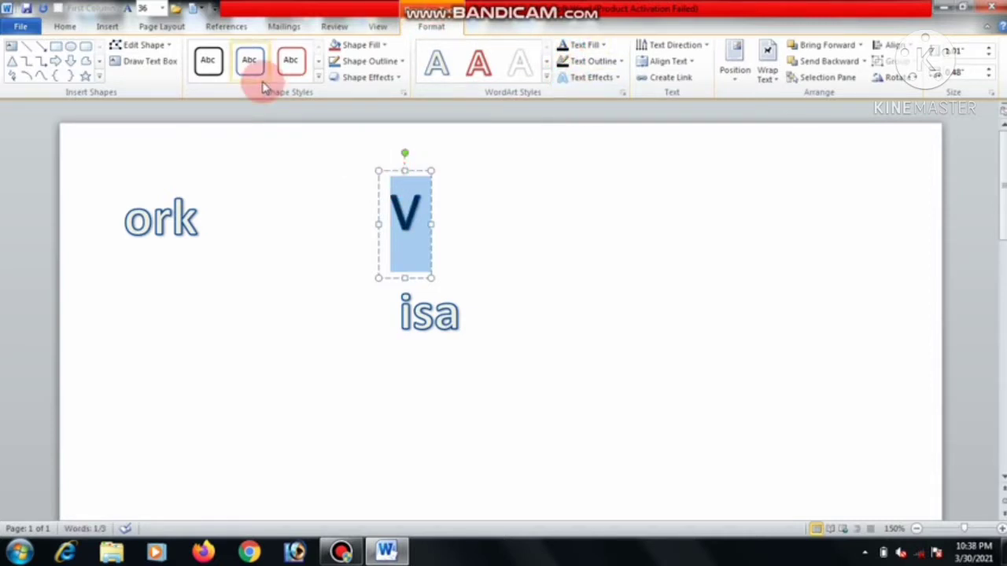
left_click(590, 60)
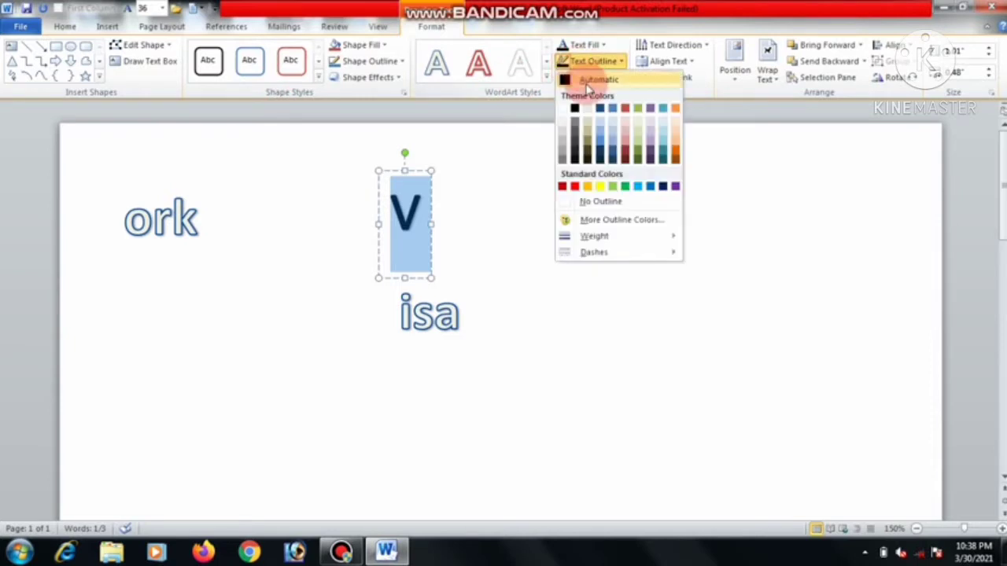
left_click(570, 203)
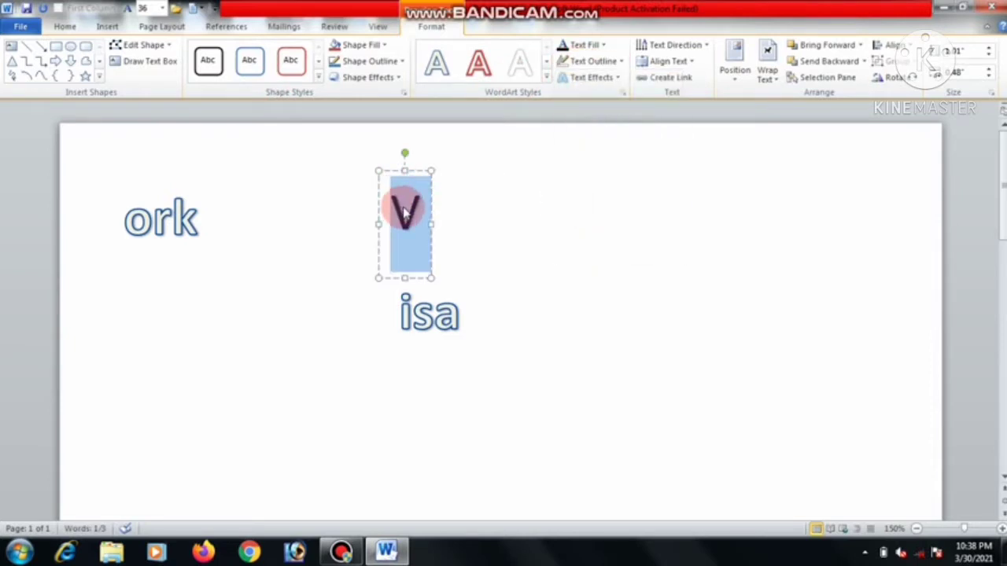
Enlarge the WordArt letter V to font size 90
left_click(65, 26)
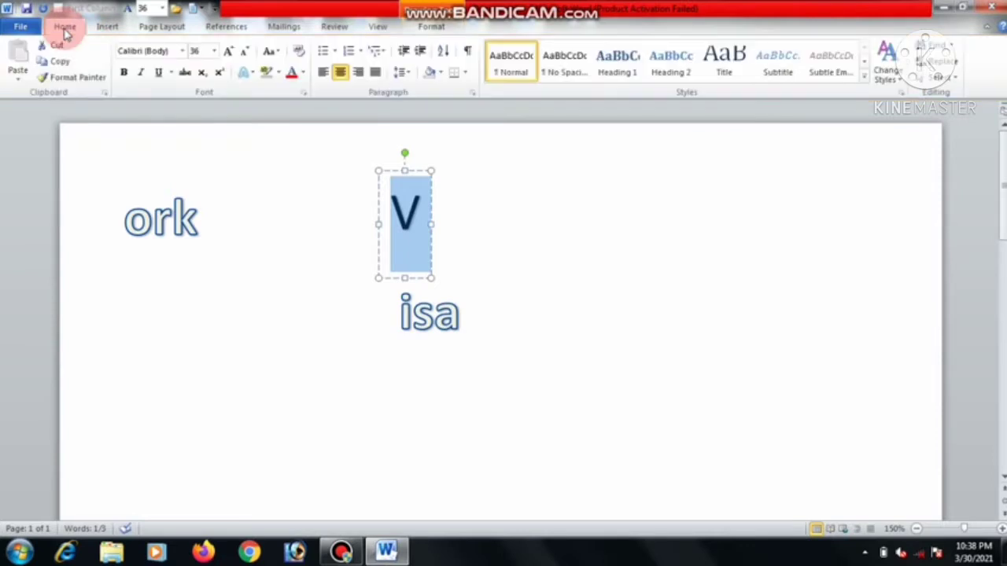
left_click(227, 53)
left_click(227, 52)
left_click(227, 53)
left_click(228, 52)
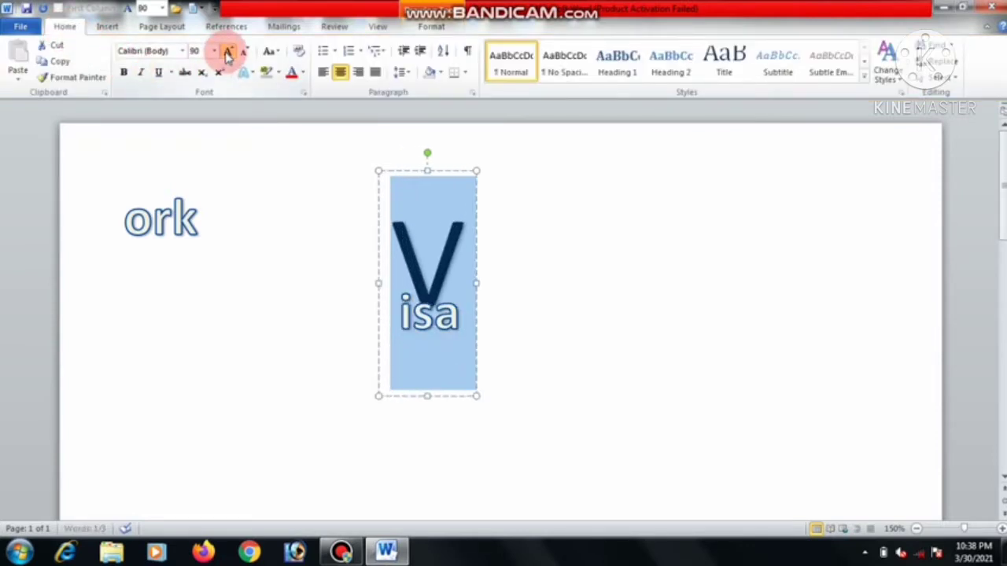
Move the "isa" WordArt clear of the V to the lower middle of the page and place the V just right of "ork"
left_click_drag(396, 169, 358, 90)
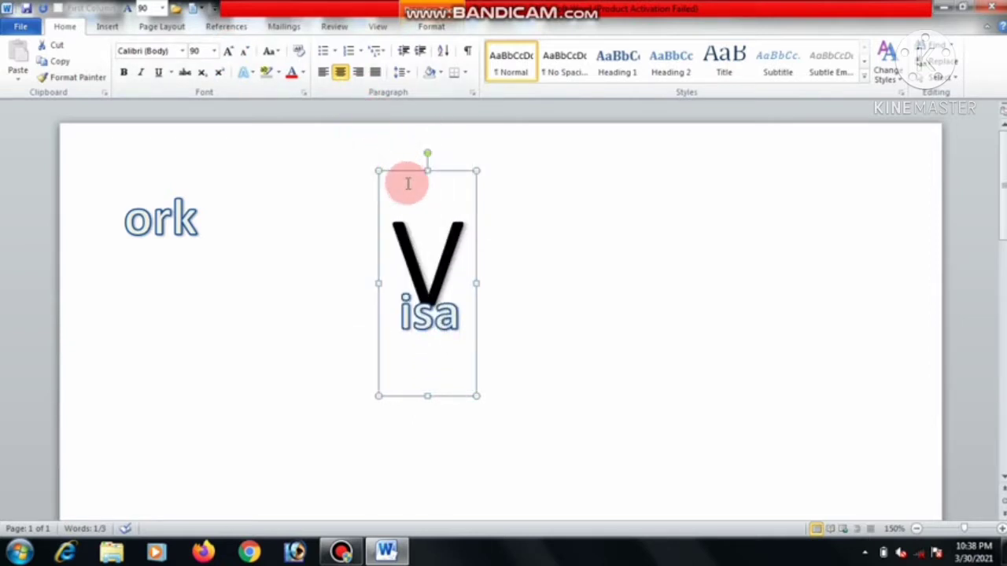
left_click(400, 284)
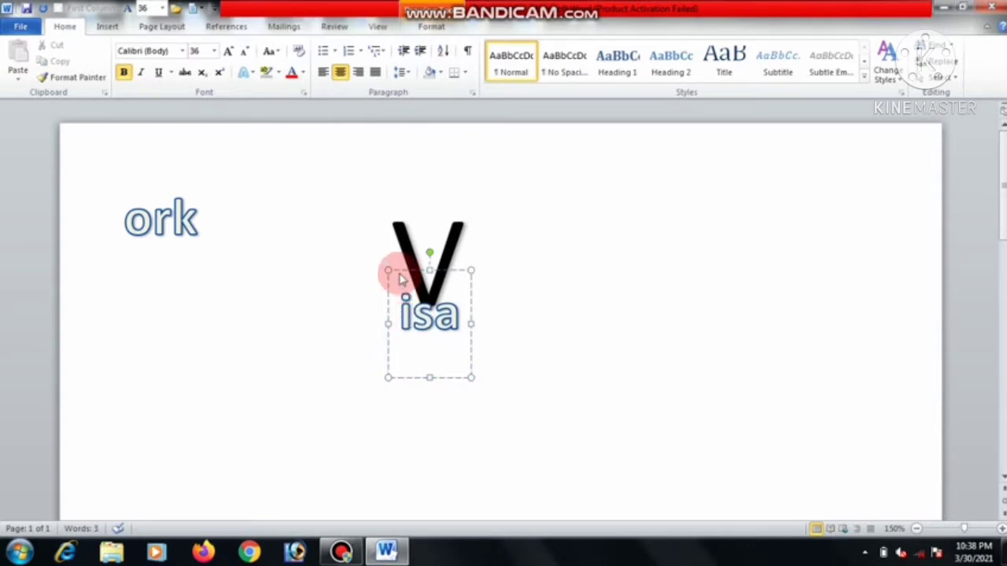
left_click_drag(398, 270, 496, 381)
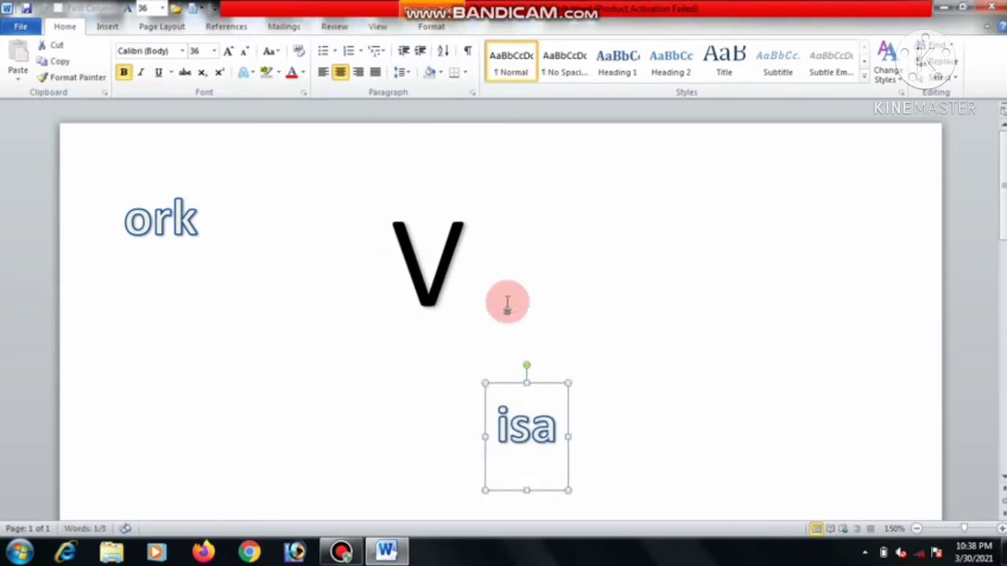
left_click(421, 230)
left_click_drag(378, 212, 286, 186)
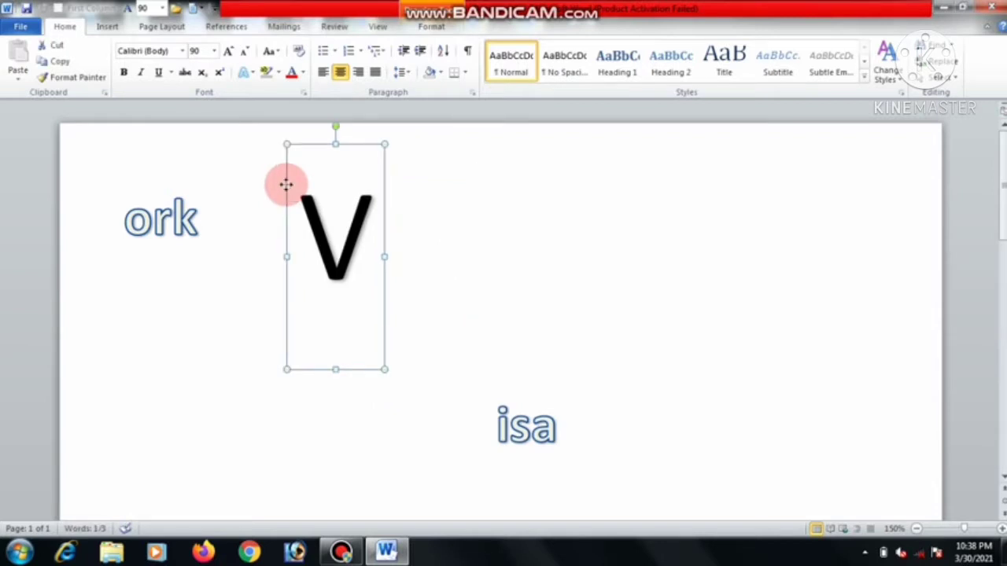
Duplicate the WordArt letter V and overlap the copy level with the original to form a W
left_click_drag(285, 185, 350, 187)
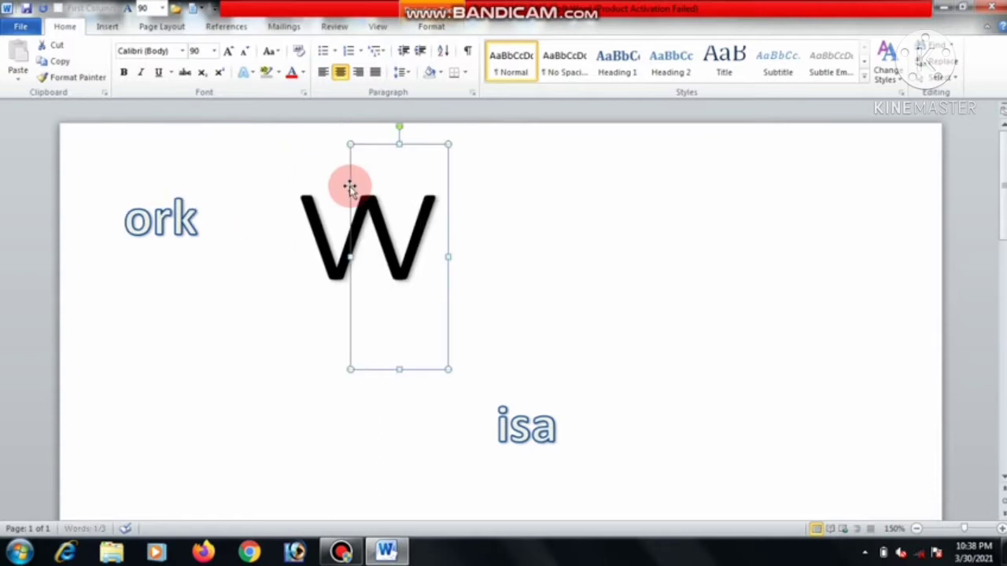
left_click(380, 233)
left_click_drag(373, 144, 343, 143)
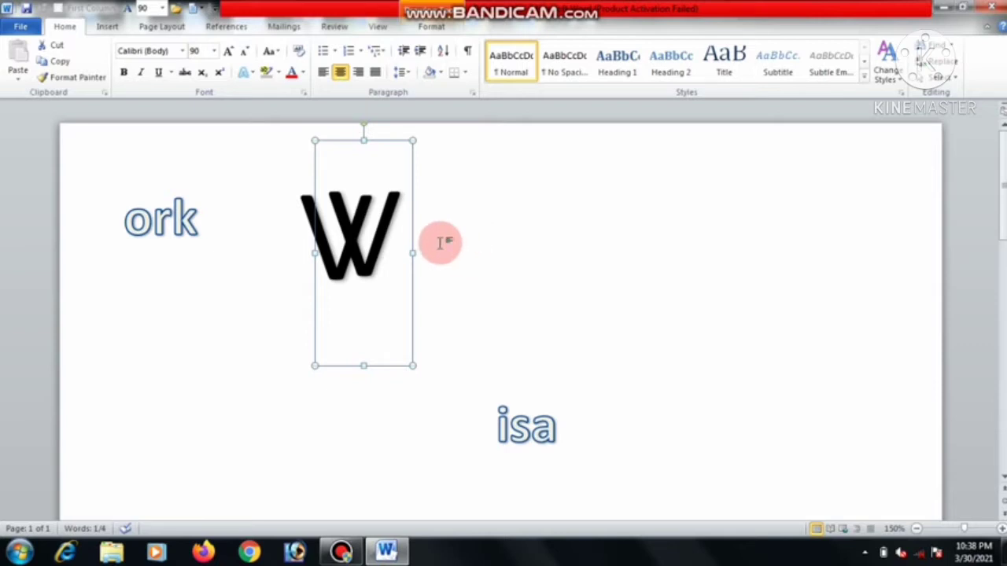
left_click(387, 224)
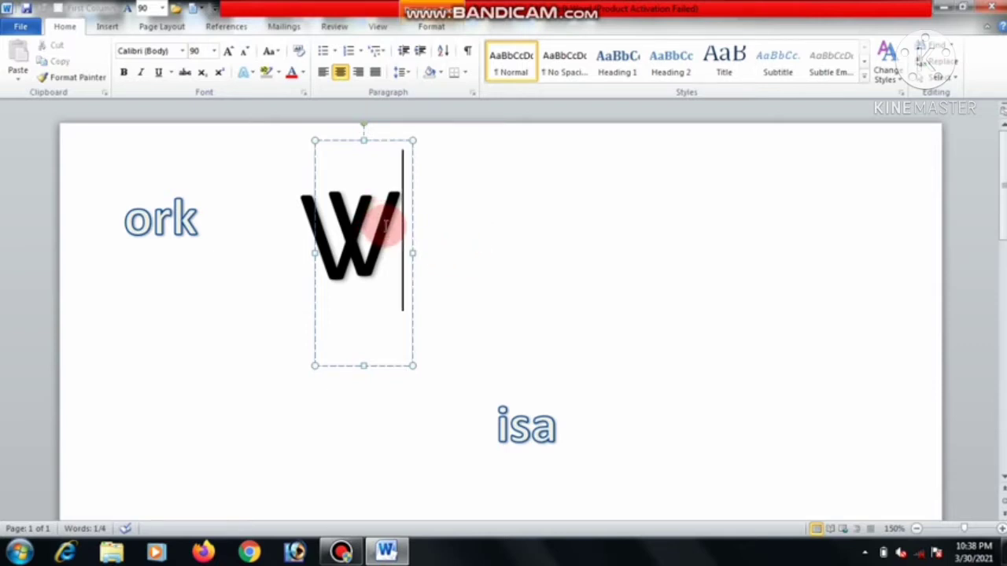
left_click(382, 141)
left_click_drag(382, 140, 384, 145)
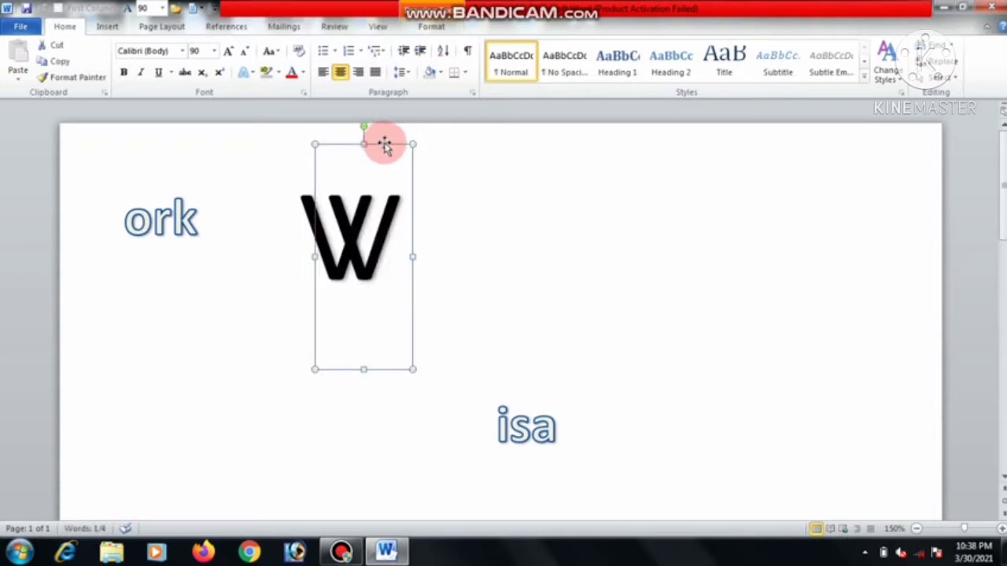
Remove the bold formatting from the "ork" WordArt and give its text a solid black fill
left_click(456, 196)
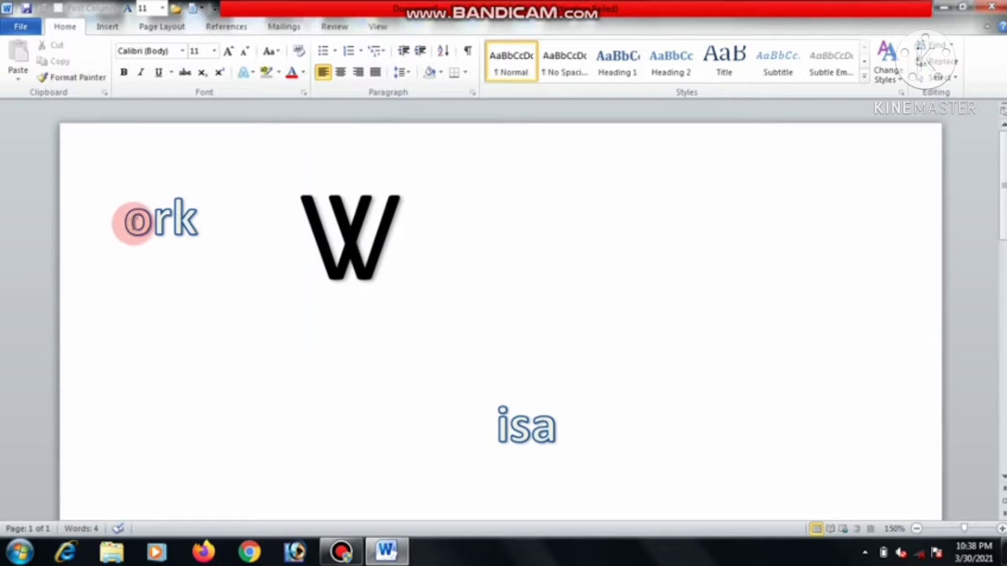
left_click(132, 220)
left_click_drag(198, 223, 89, 215)
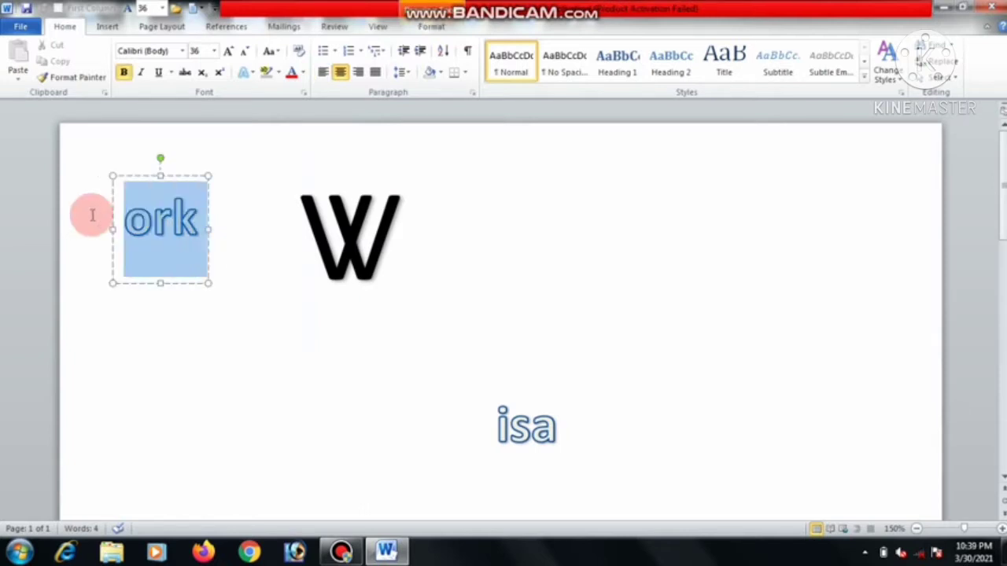
left_click(123, 73)
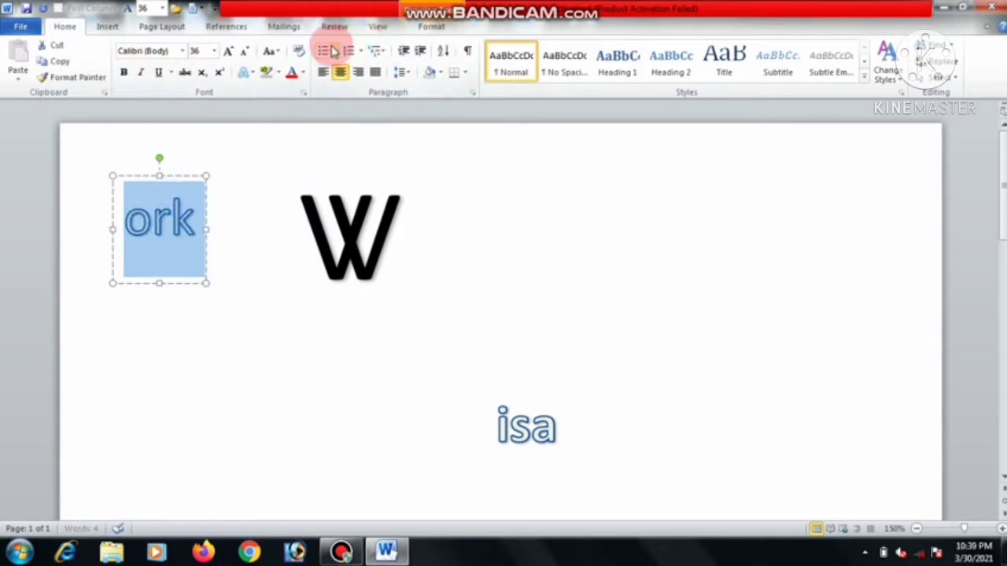
left_click(435, 26)
left_click(568, 47)
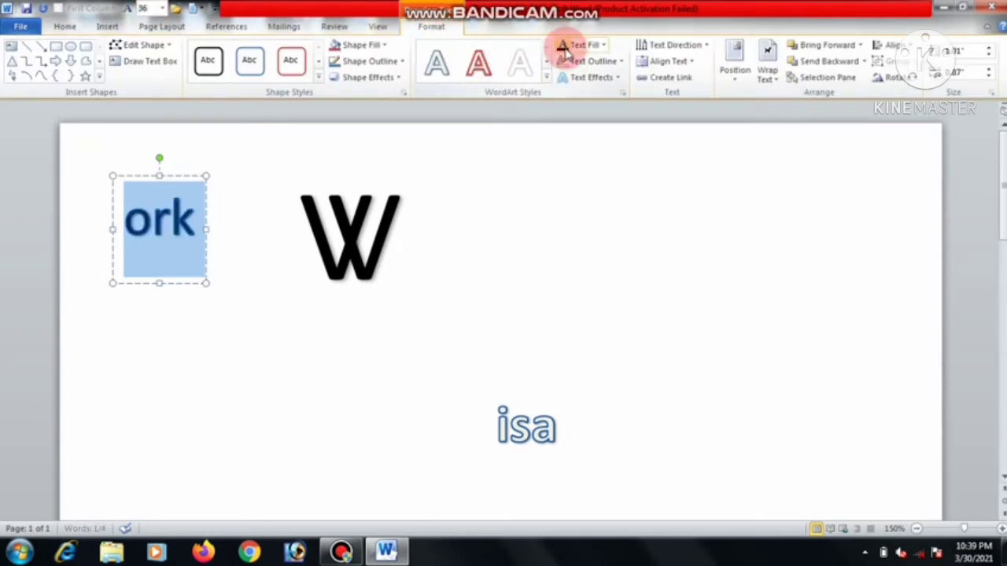
Enlarge the "ork" WordArt to font size 72 and place it directly after the W, aligned to its baseline
left_click_drag(144, 176, 423, 196)
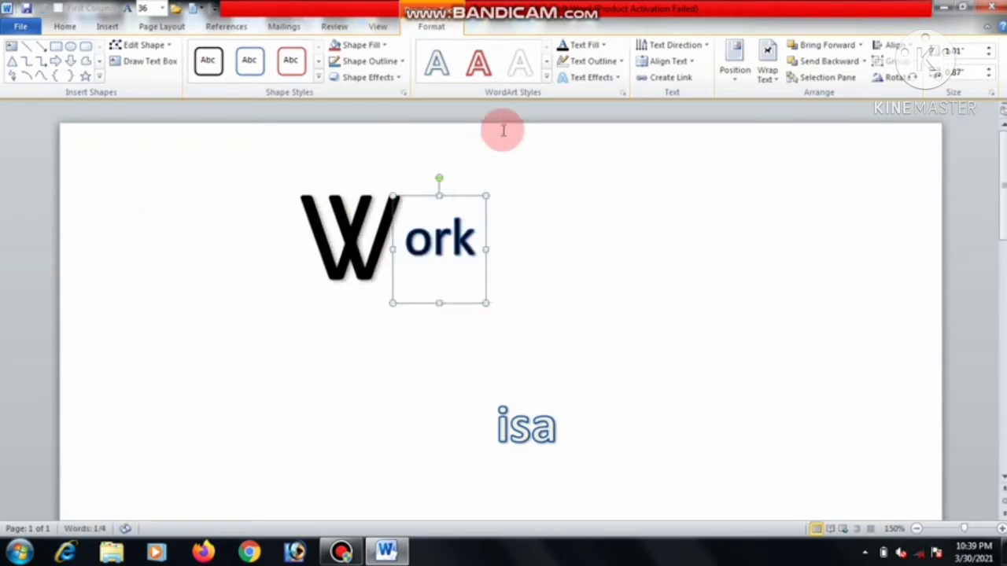
left_click_drag(472, 236, 393, 237)
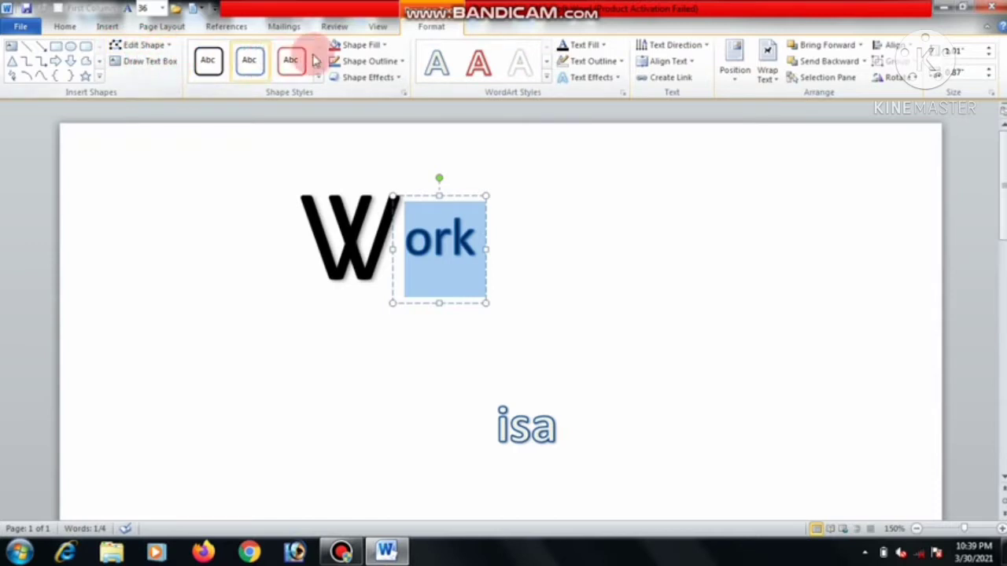
left_click(65, 27)
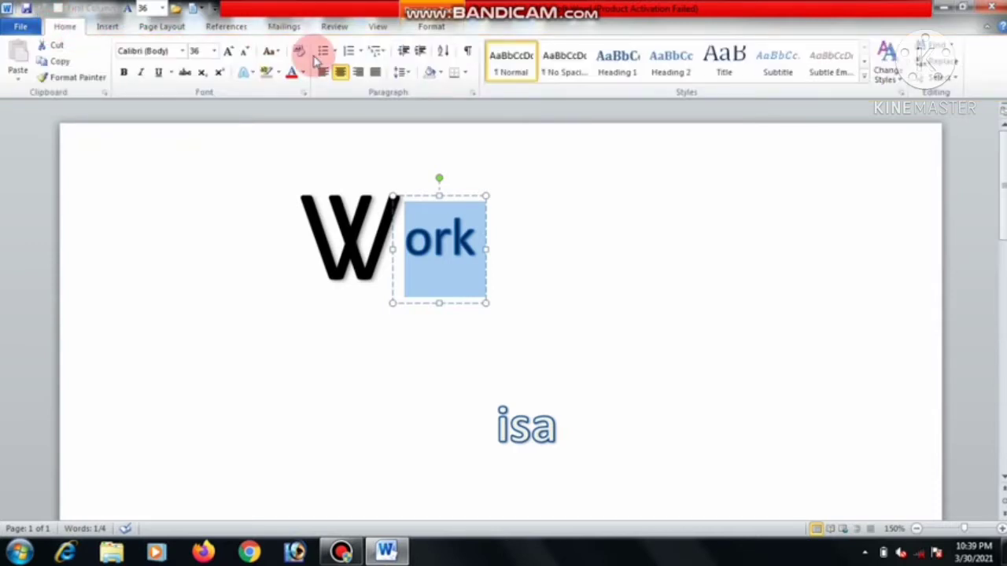
left_click(228, 54)
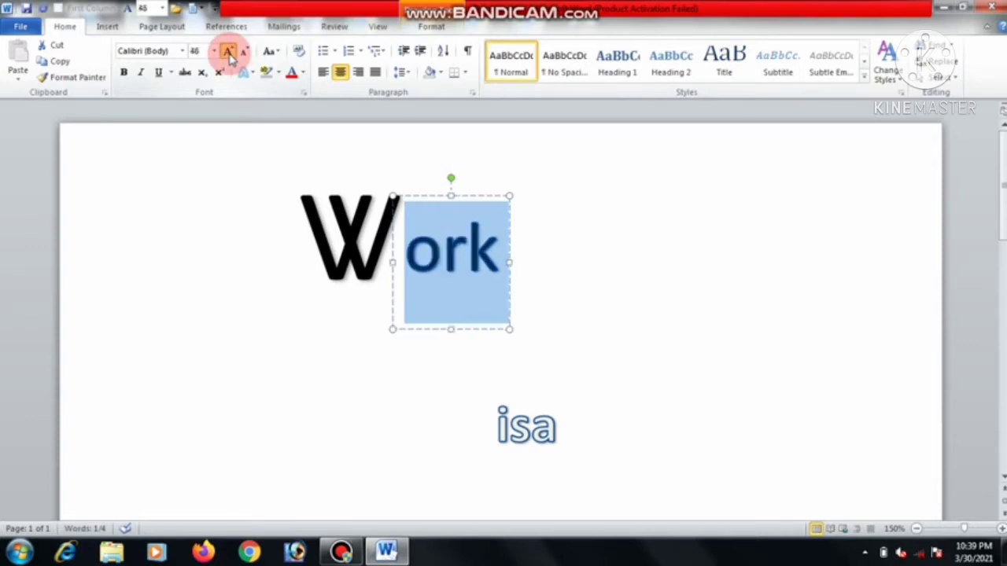
left_click(228, 54)
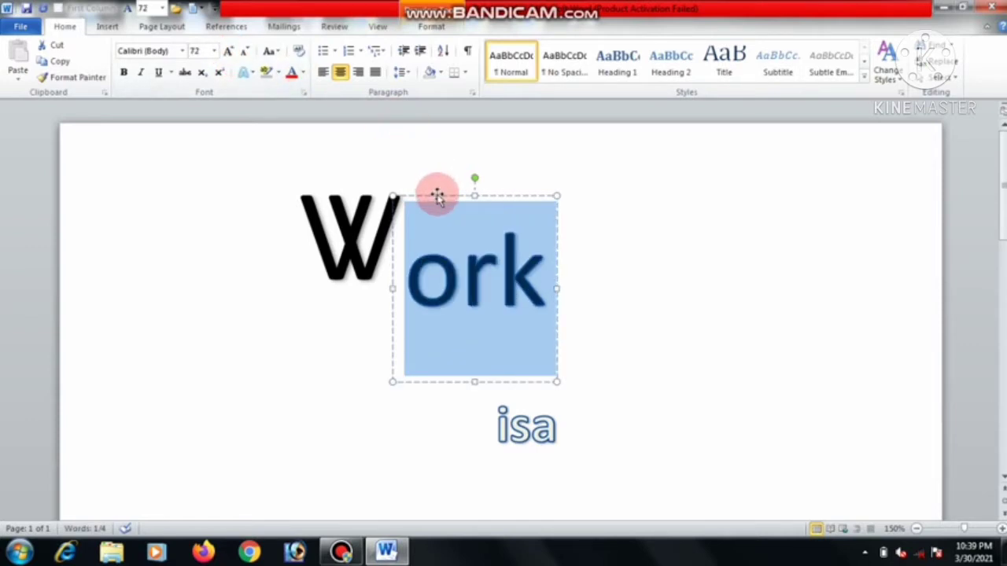
left_click_drag(439, 199, 420, 175)
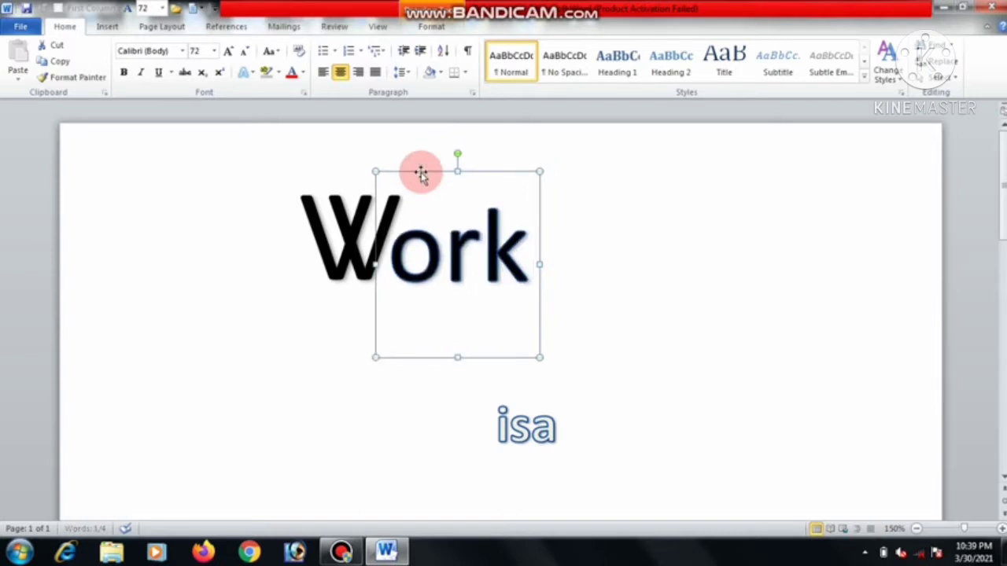
Place another copy of the WordArt letter V after "Work", level with the W and separated by a word space
left_click(584, 220)
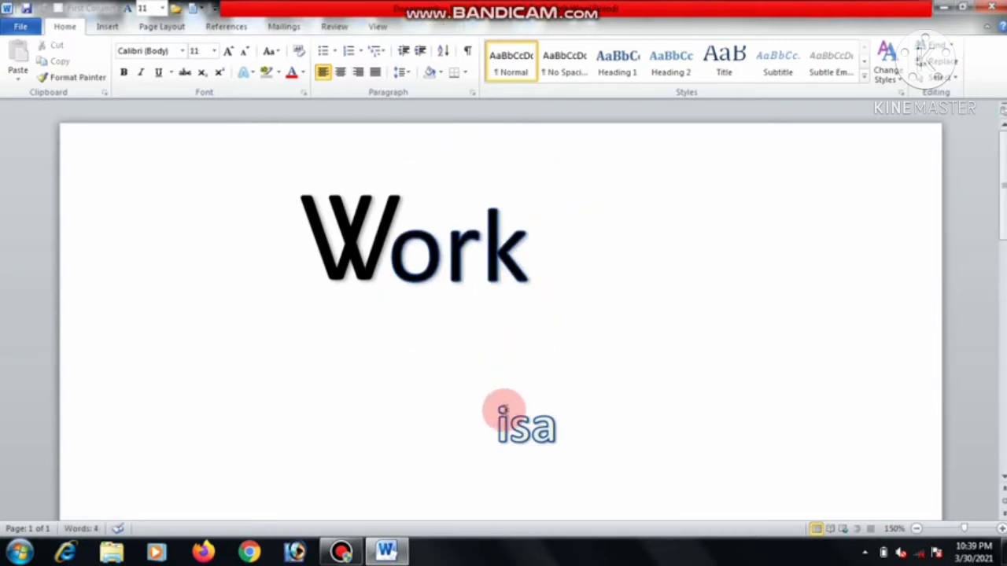
left_click(355, 265)
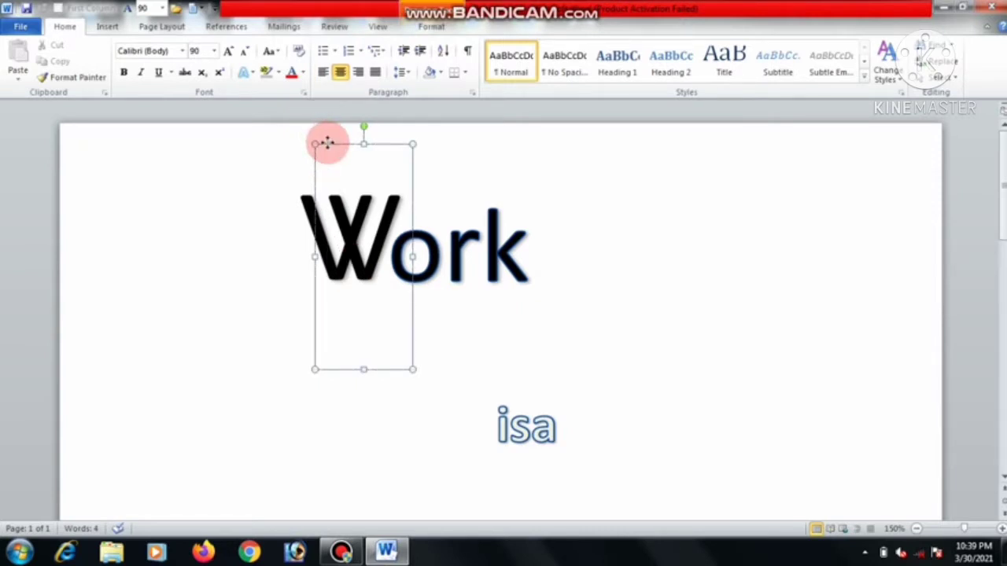
left_click_drag(327, 143, 578, 145)
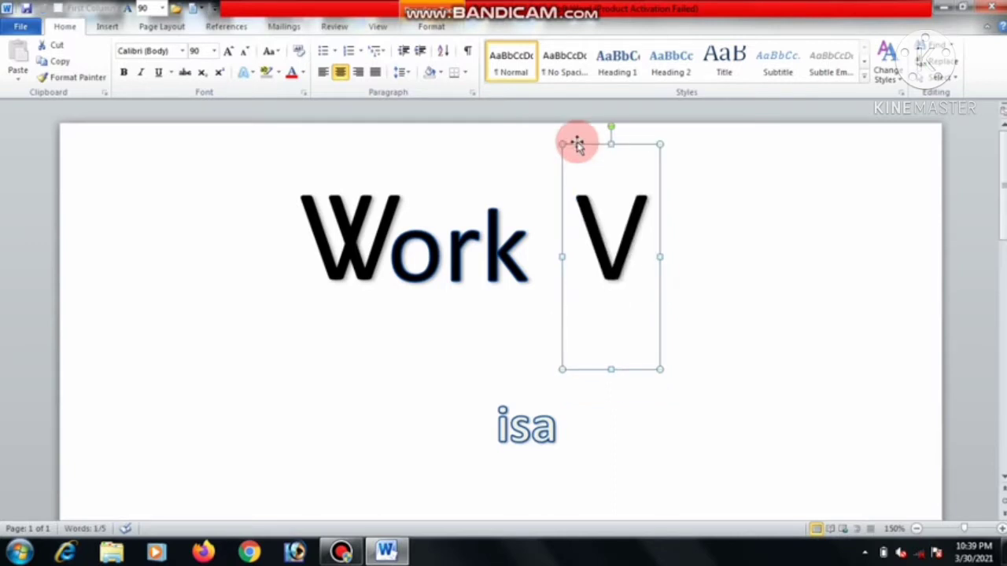
Remove the bold formatting from the "isa" WordArt and give its text a solid black fill
left_click_drag(531, 427, 488, 414)
left_click_drag(556, 427, 473, 418)
left_click(124, 76)
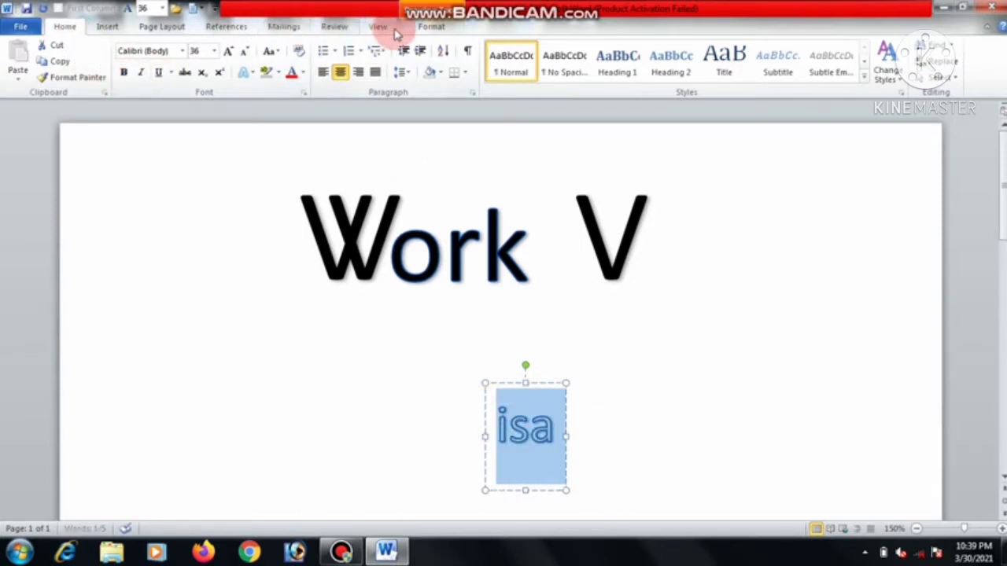
left_click(426, 26)
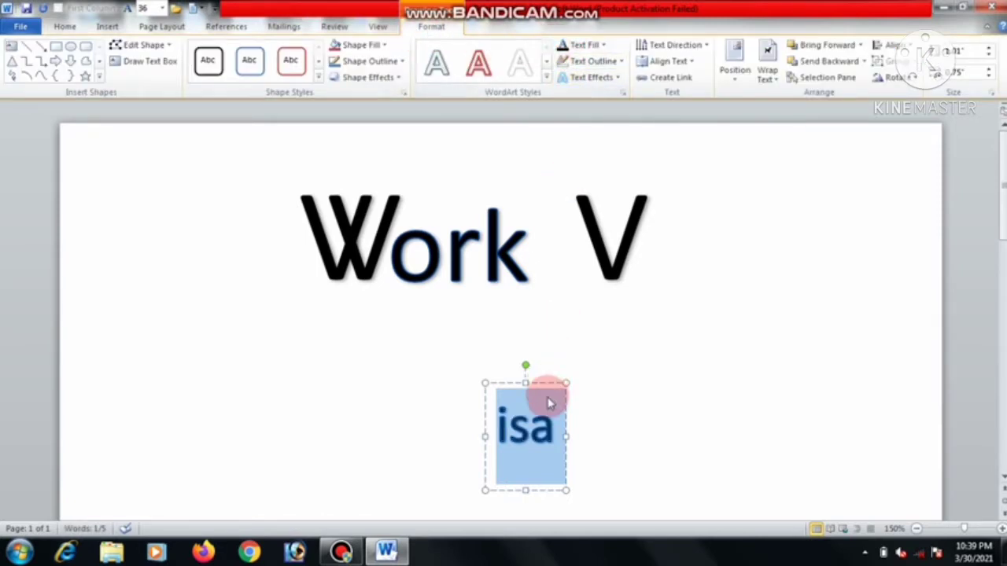
Enlarge the "isa" WordArt to font size 72 and place it directly after the separate V to form "Visa"
left_click(65, 27)
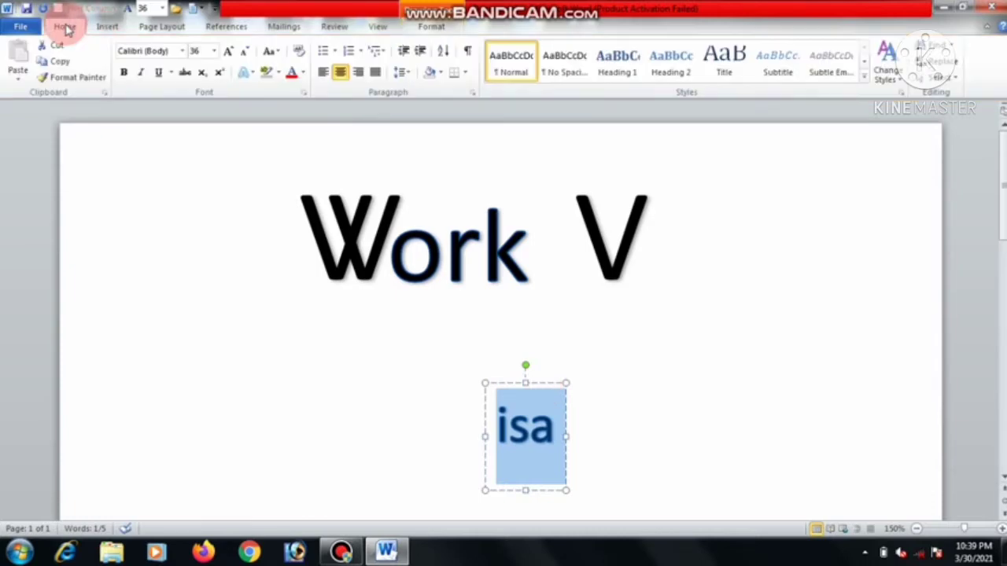
left_click(228, 52)
left_click(228, 52)
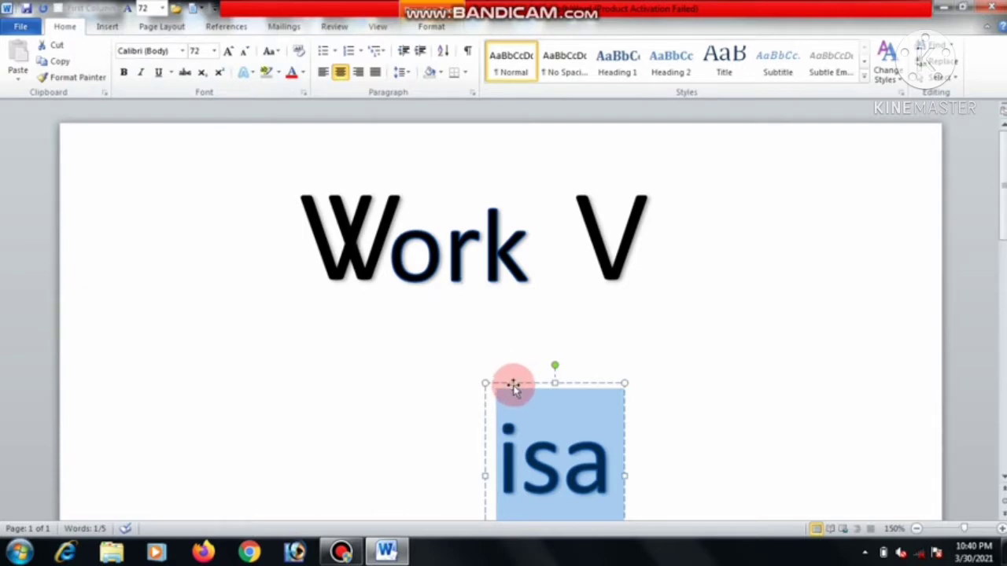
left_click_drag(513, 386, 669, 169)
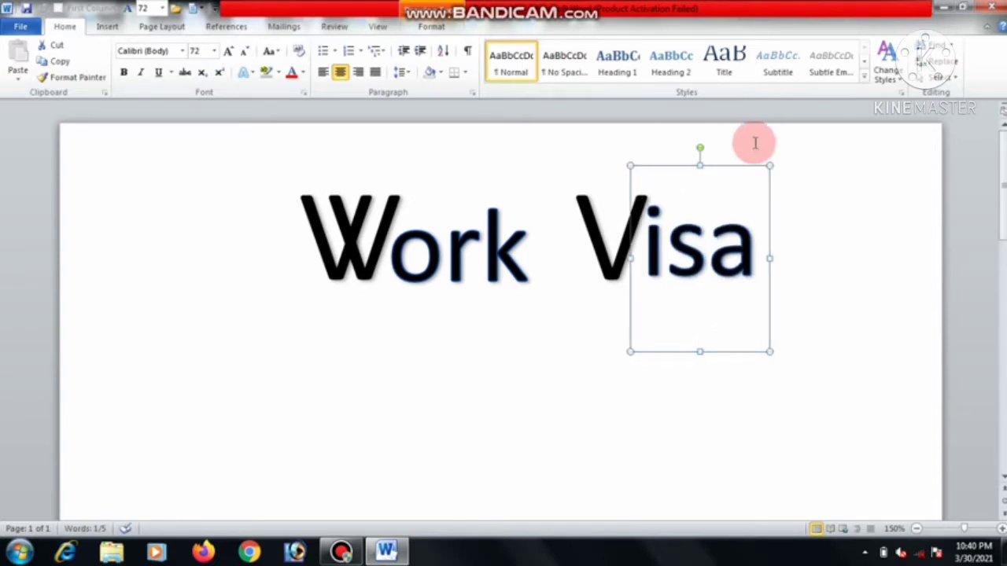
Remove the text outline from the "ork" WordArt
left_click(511, 256)
left_click(512, 258)
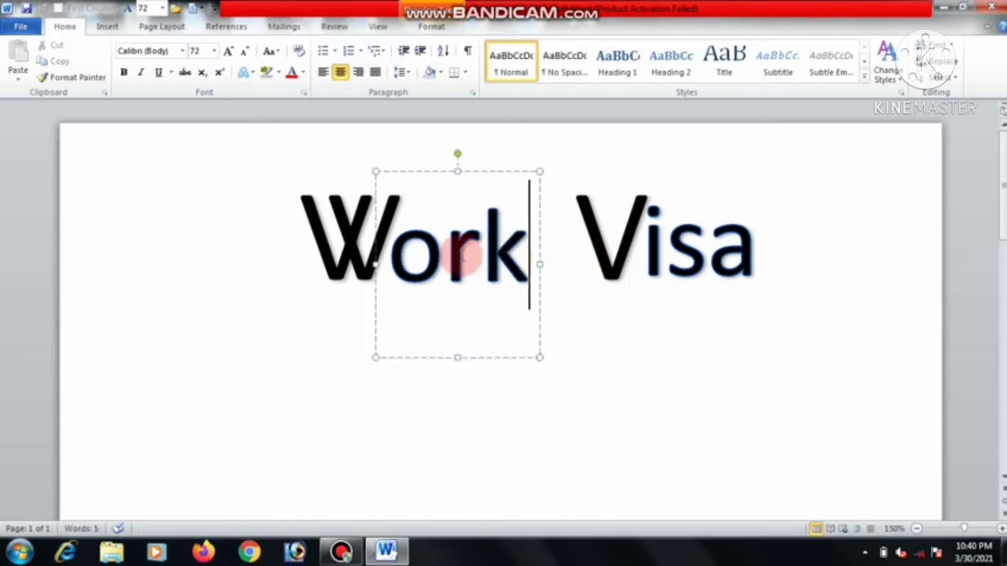
left_click_drag(509, 263, 398, 252)
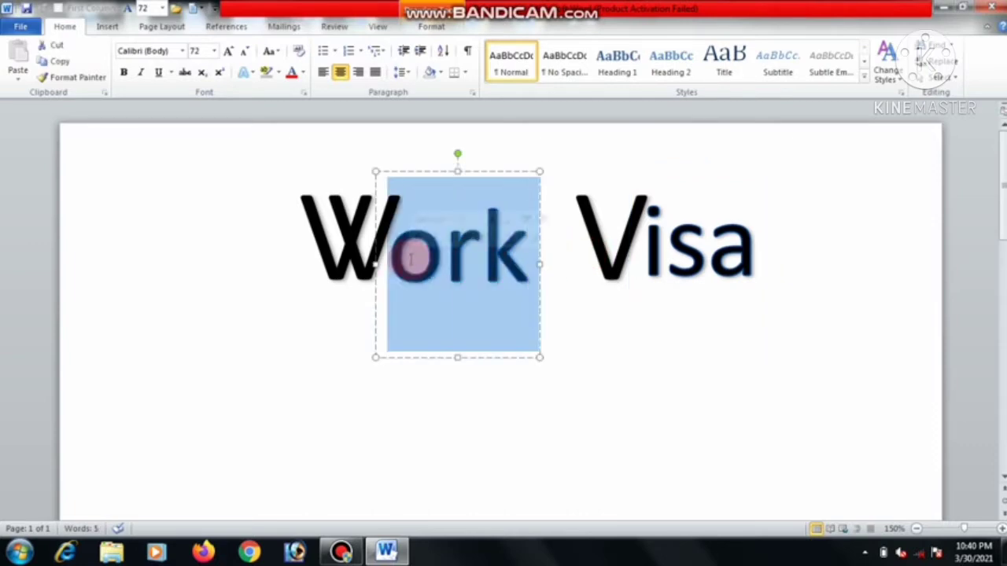
left_click(431, 26)
left_click(582, 61)
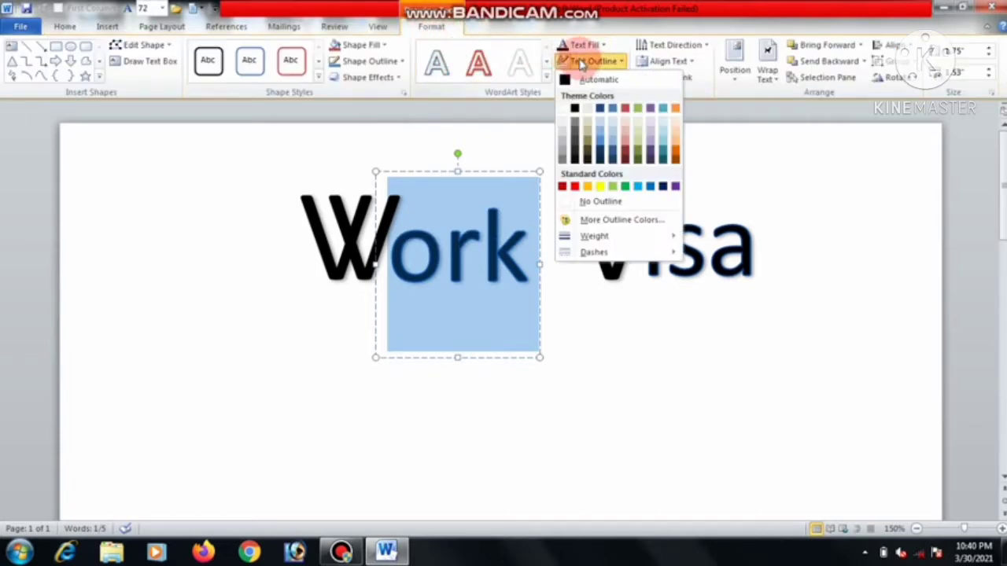
left_click(590, 203)
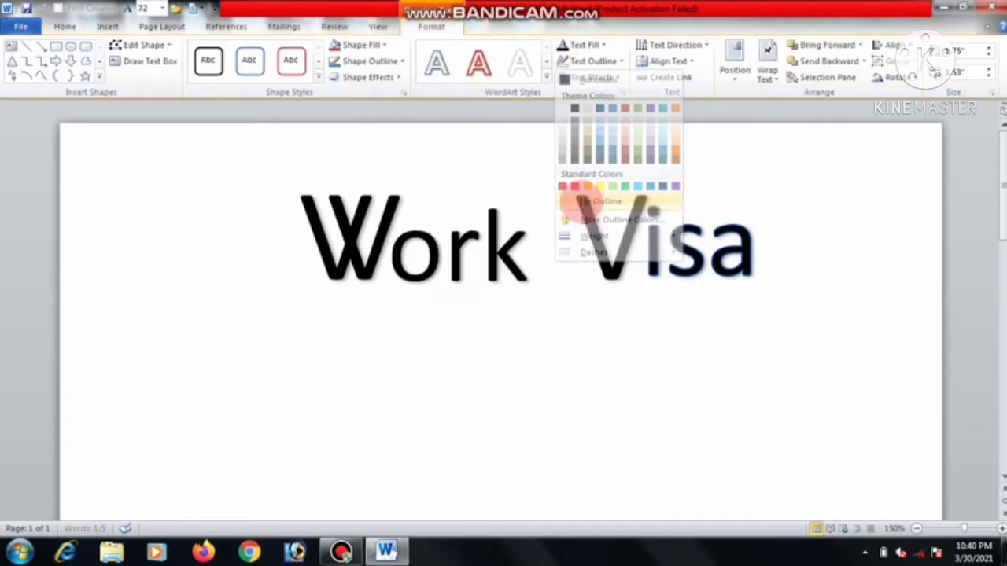
Remove the text outline from the "isa" WordArt
left_click(663, 264)
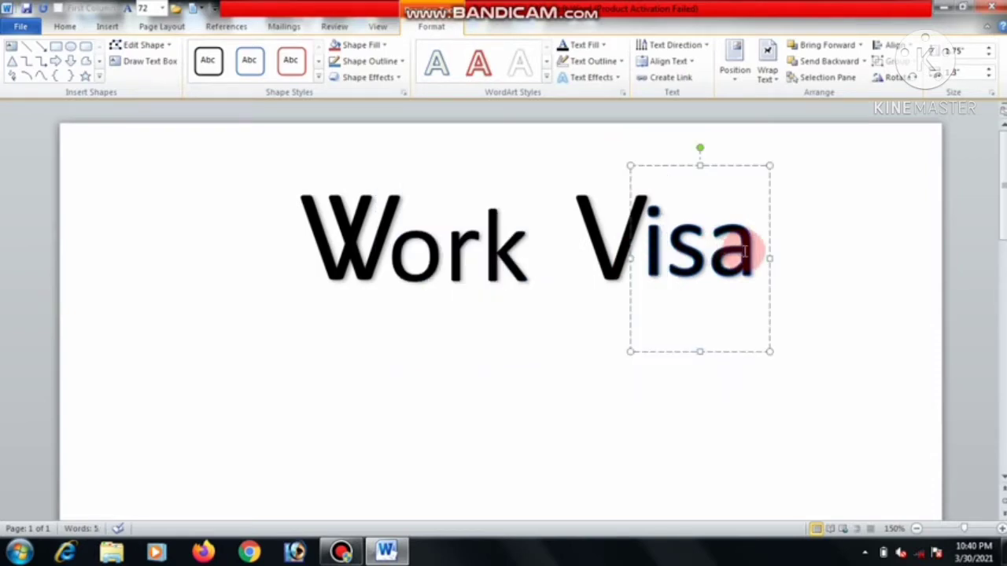
left_click_drag(764, 253, 641, 253)
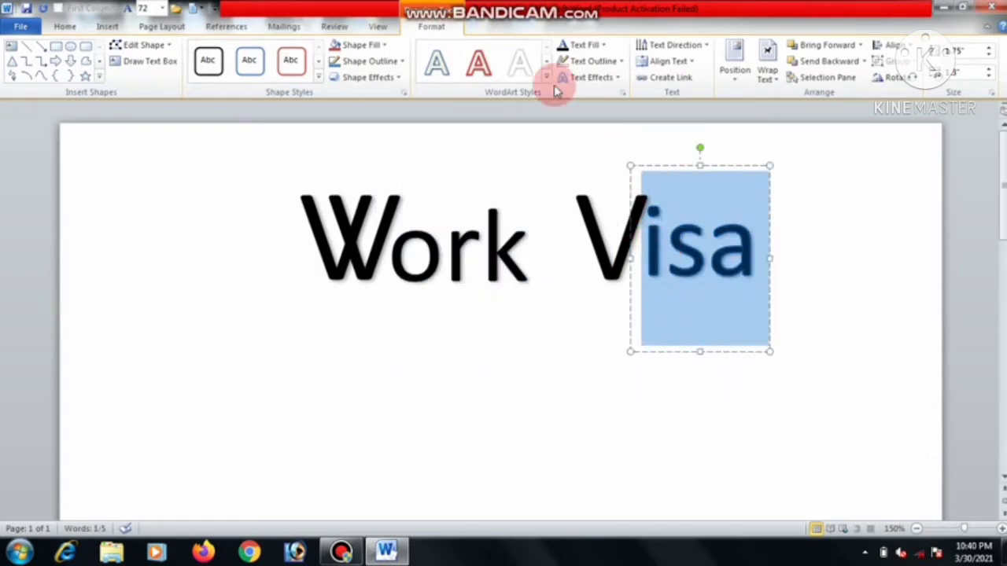
left_click(575, 69)
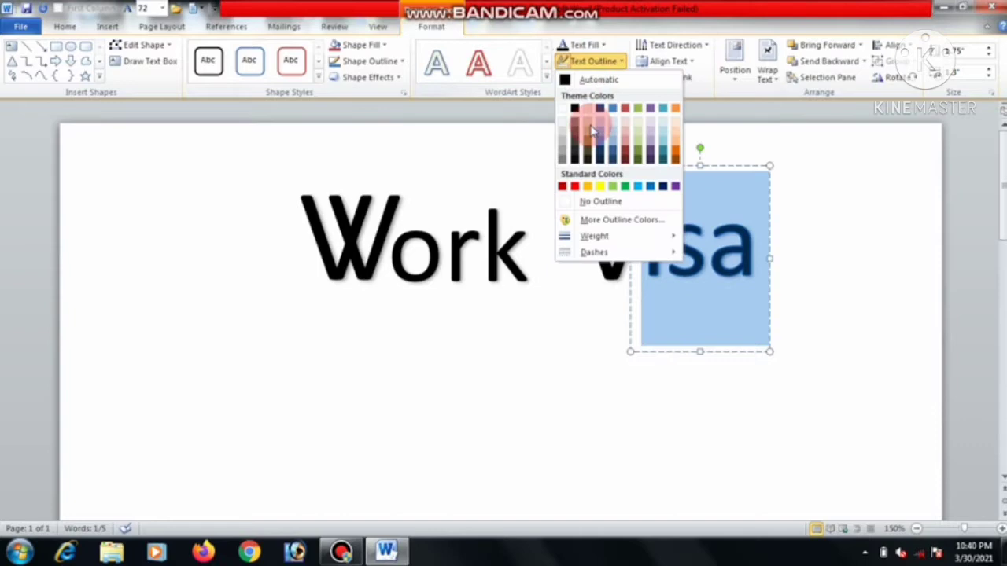
left_click(590, 198)
left_click(589, 287)
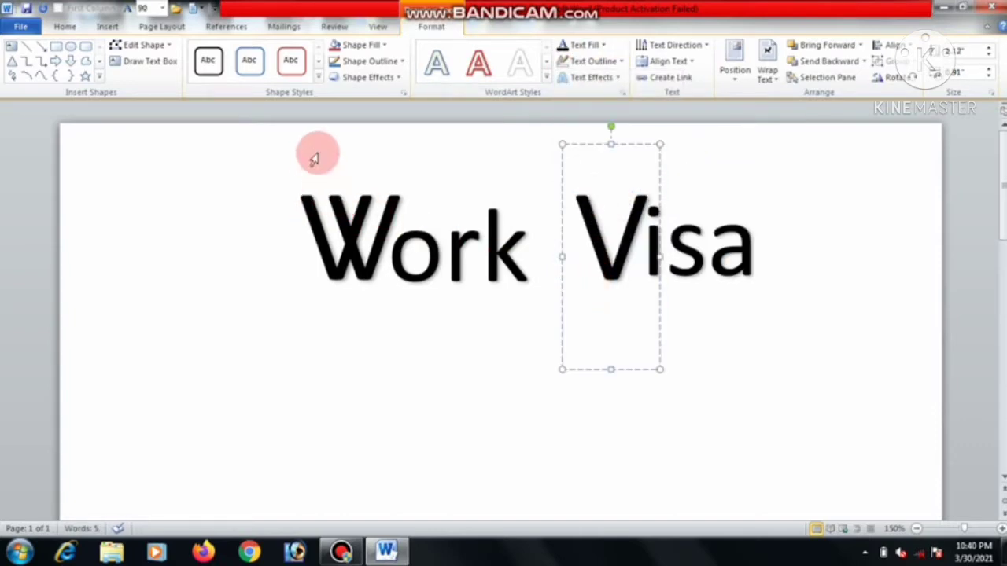
left_click(308, 369)
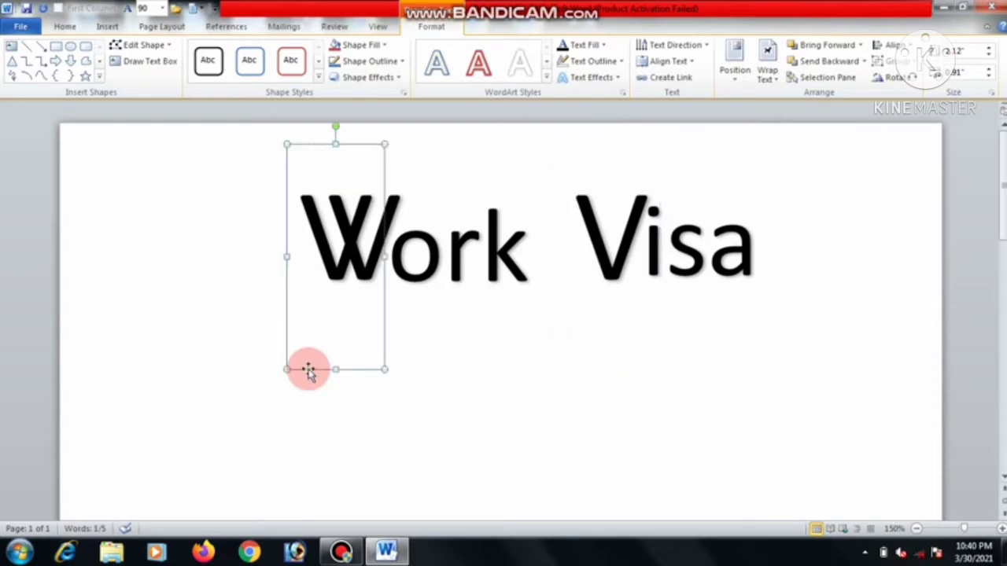
left_click(67, 26)
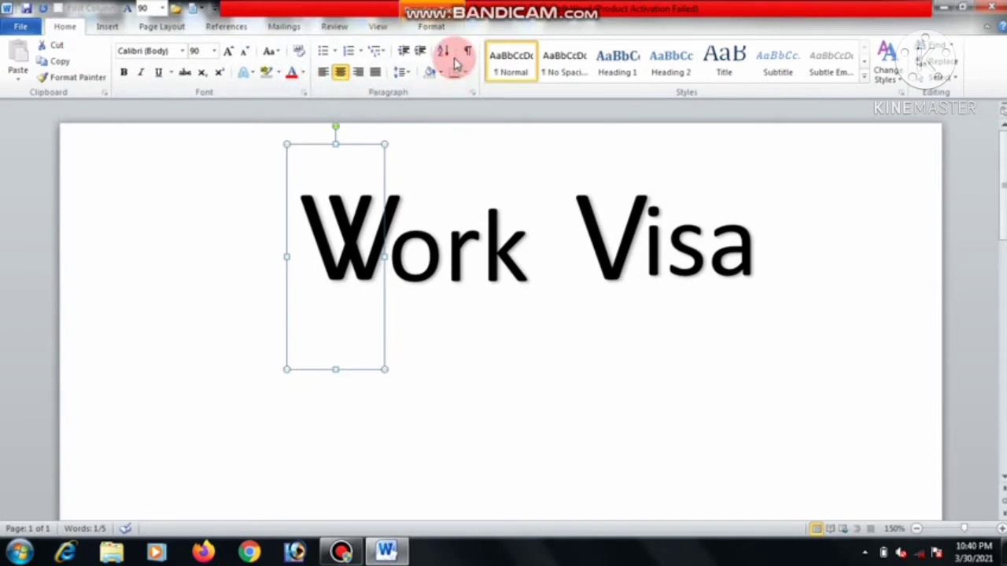
left_click(433, 26)
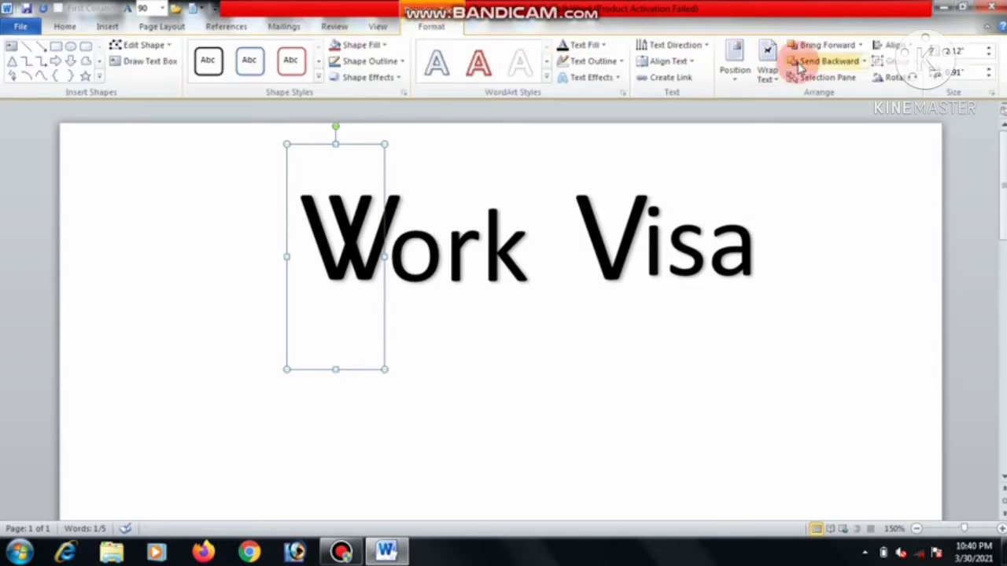
left_click(448, 64)
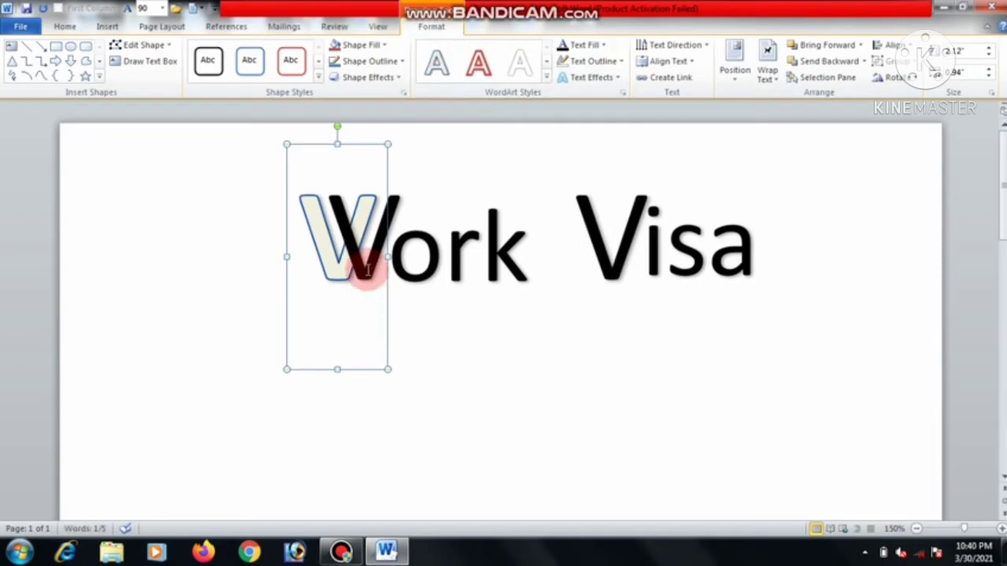
key("ctrl+z")
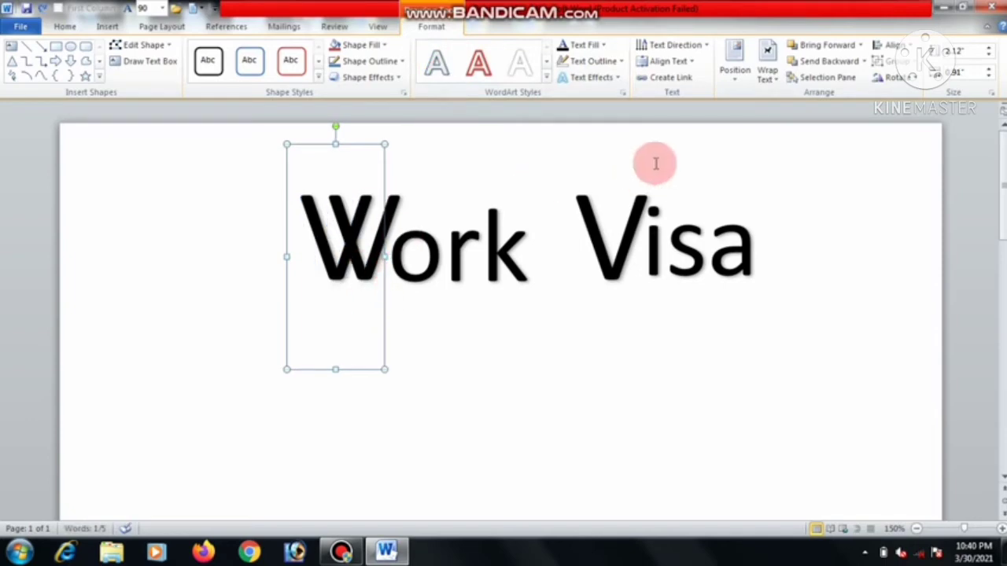
Insert a new WordArt in the first gallery style containing only the capital letter "A"
left_click(562, 297)
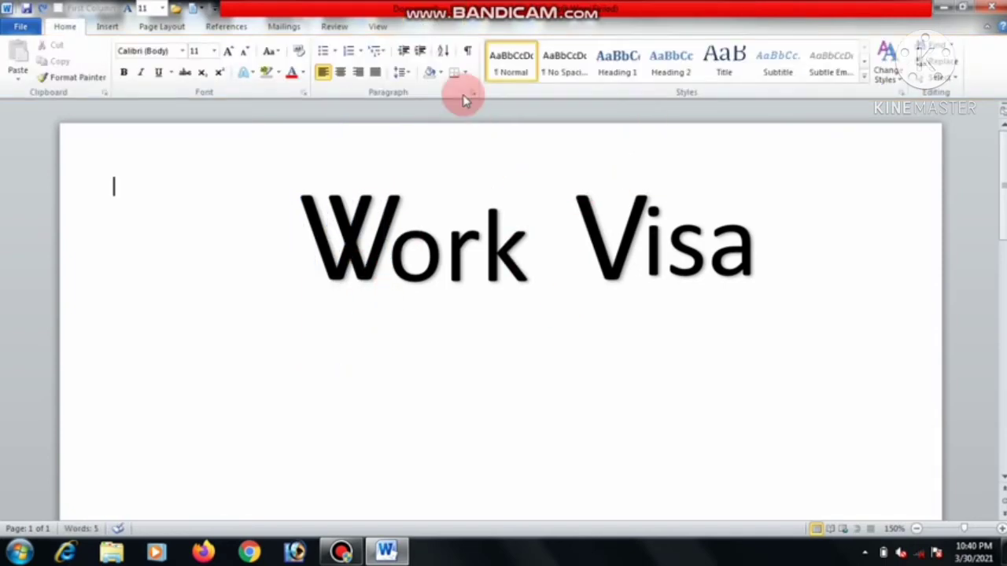
left_click(112, 29)
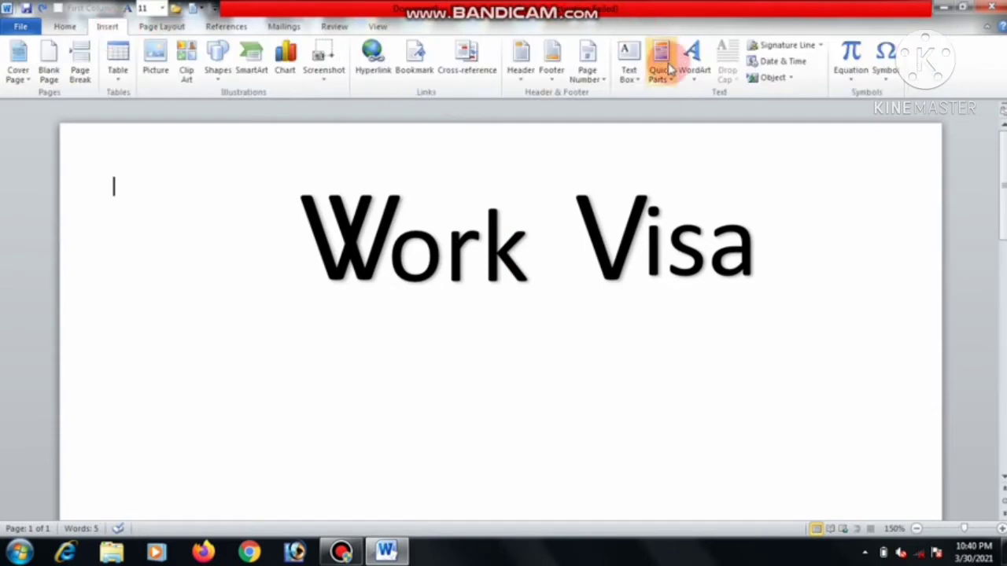
left_click(692, 57)
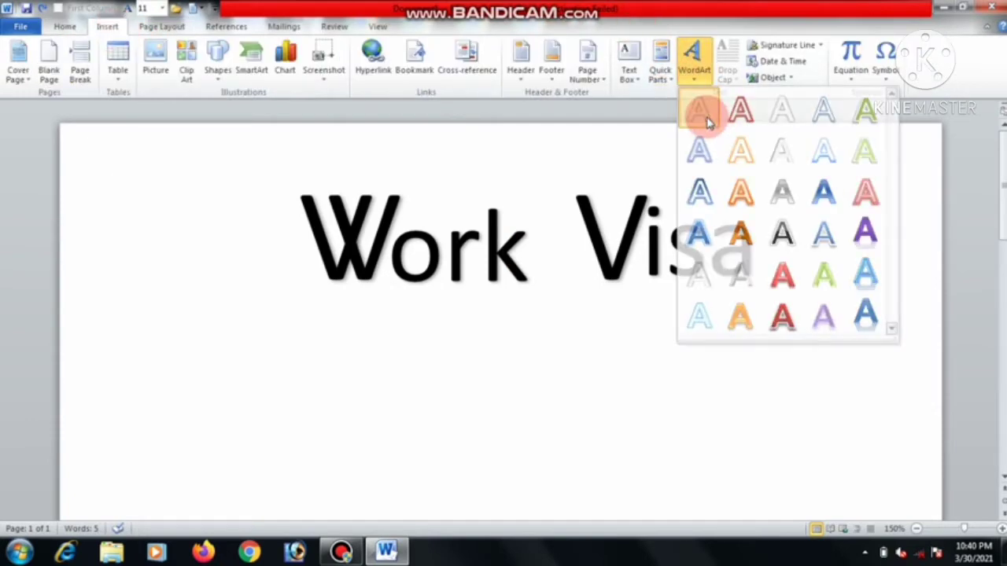
left_click(702, 110)
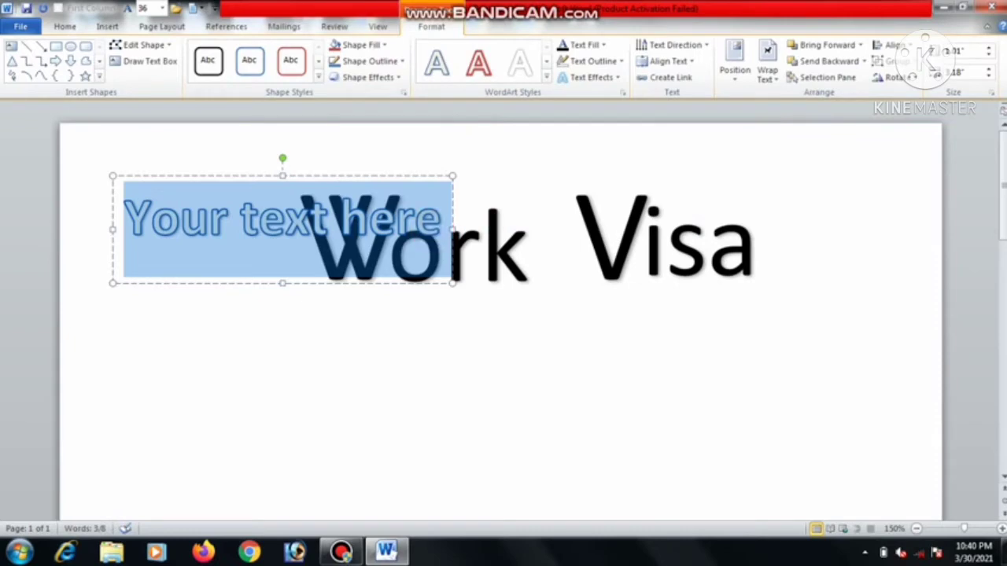
type("a")
key("BackSpace")
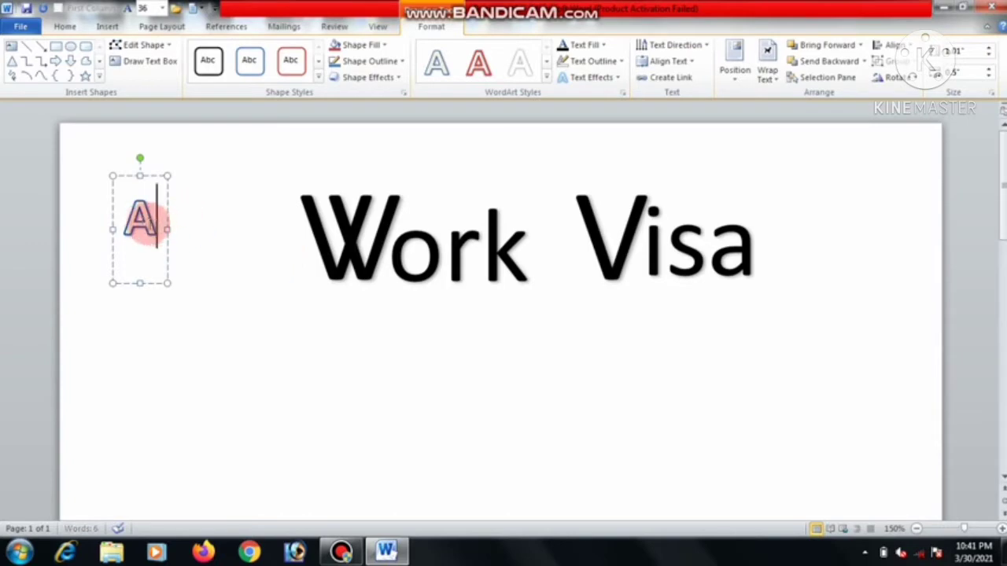
Format the "A" WordArt as non-bold with a solid black text fill and no text outline
left_click_drag(157, 224, 113, 213)
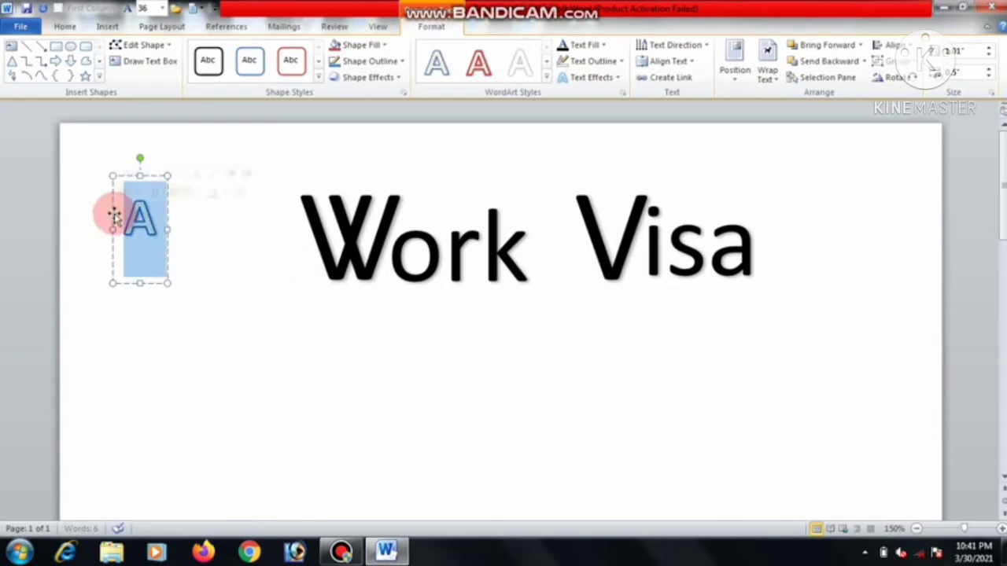
left_click(65, 26)
left_click(126, 73)
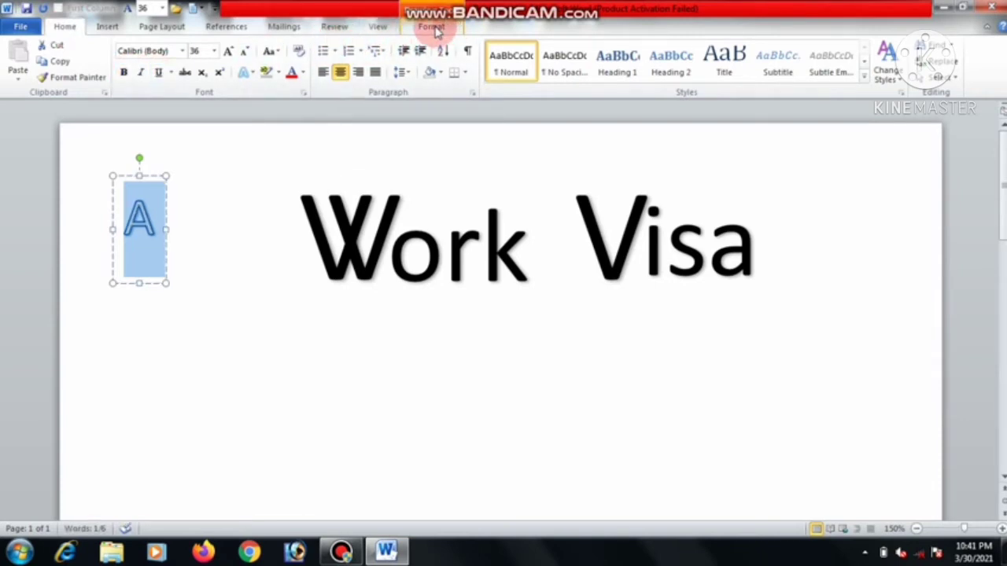
left_click(432, 27)
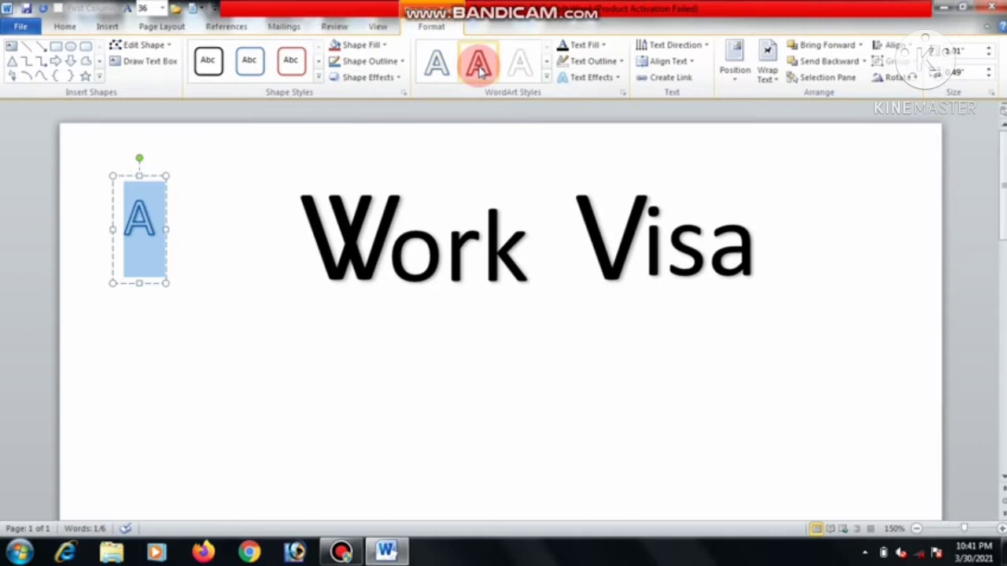
left_click(570, 61)
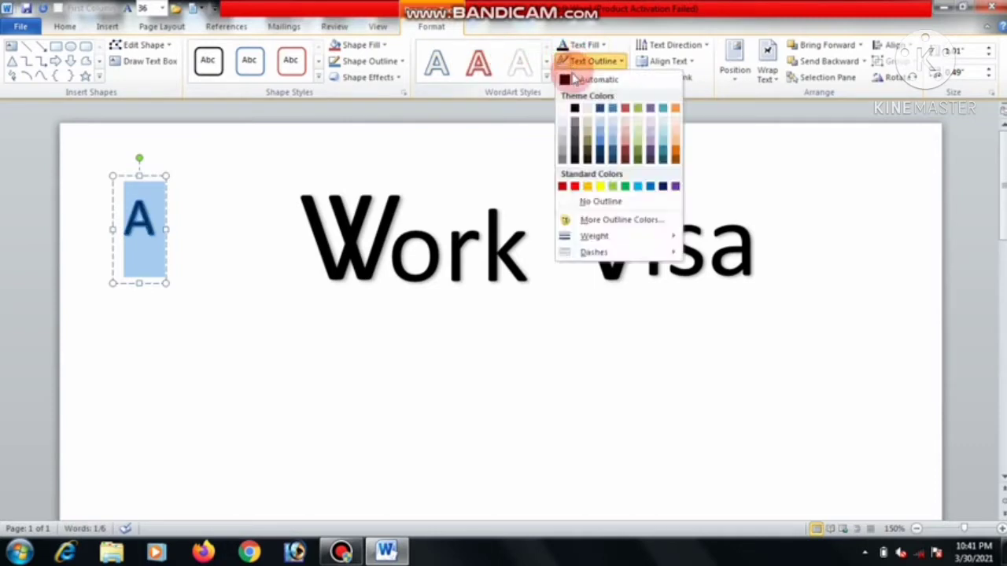
left_click(564, 202)
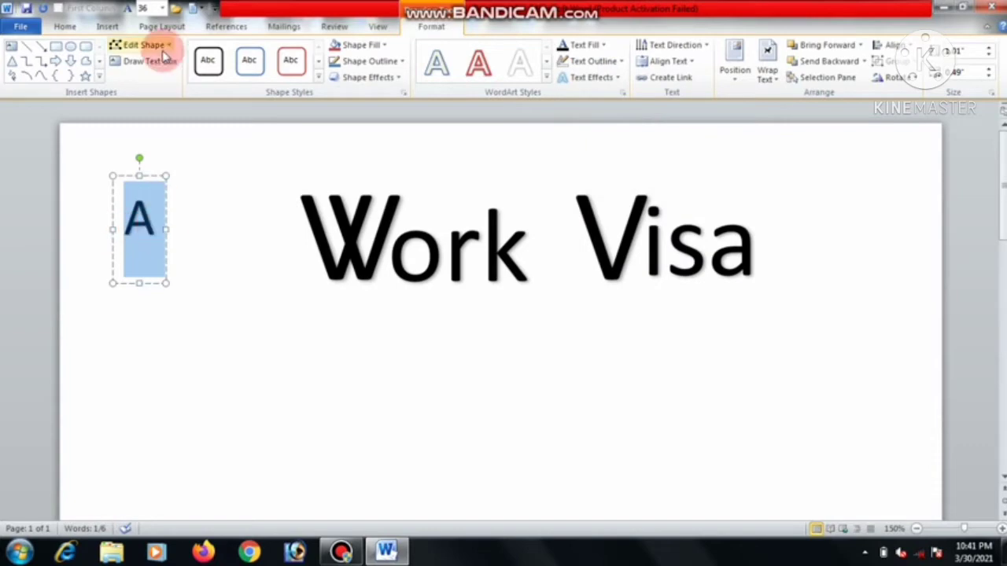
Enlarge the "A" WordArt to font size 48 and place it just below the "o" of "Work"
left_click(66, 27)
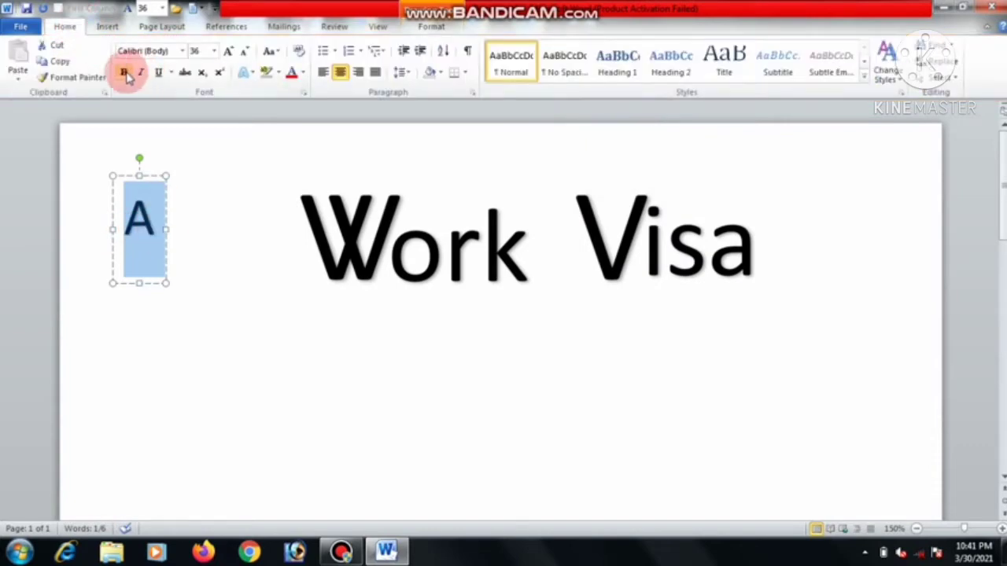
left_click(227, 52)
left_click(227, 52)
left_click(228, 52)
left_click(227, 52)
left_click(228, 52)
left_click(227, 52)
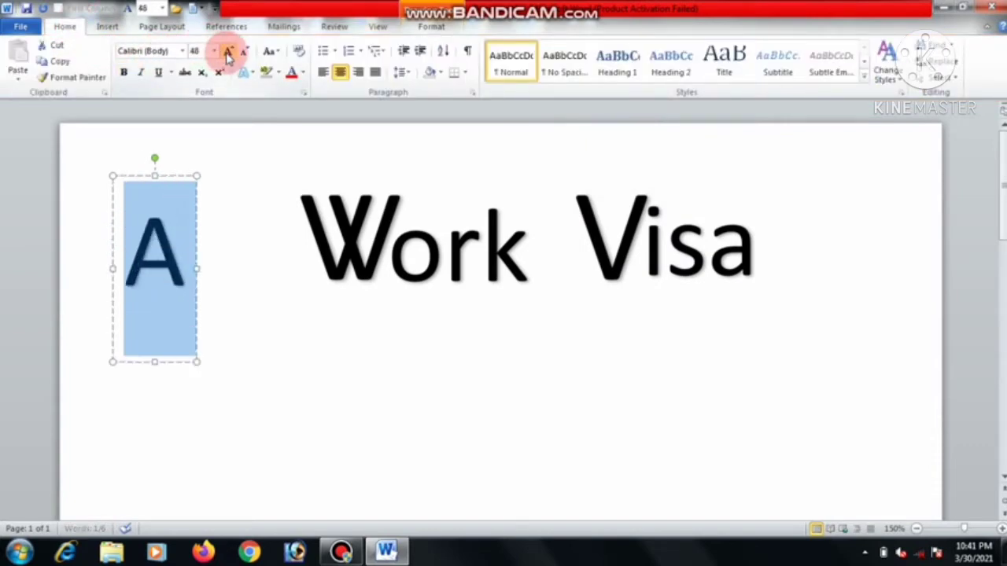
left_click(228, 51)
left_click(227, 52)
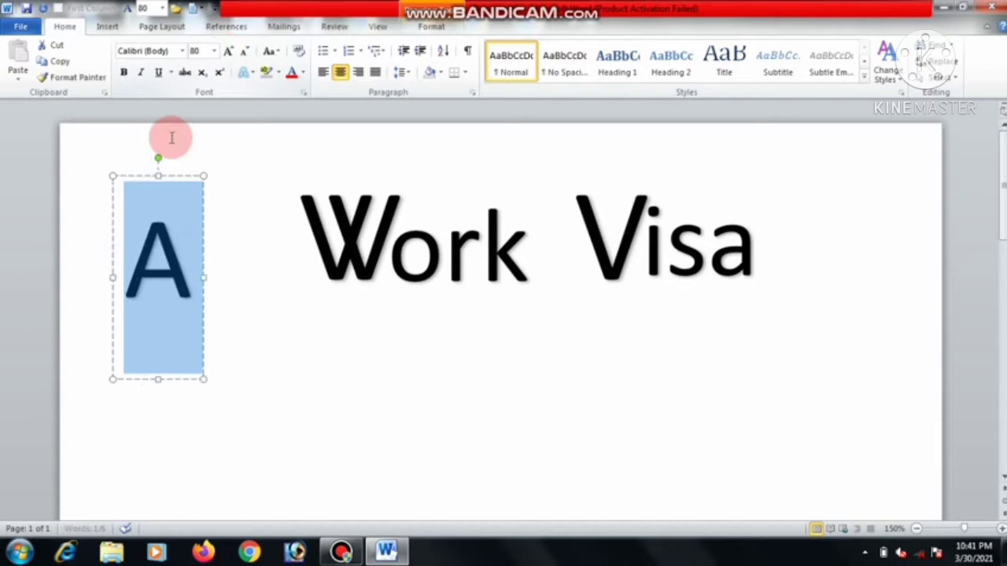
left_click(245, 52)
left_click(246, 52)
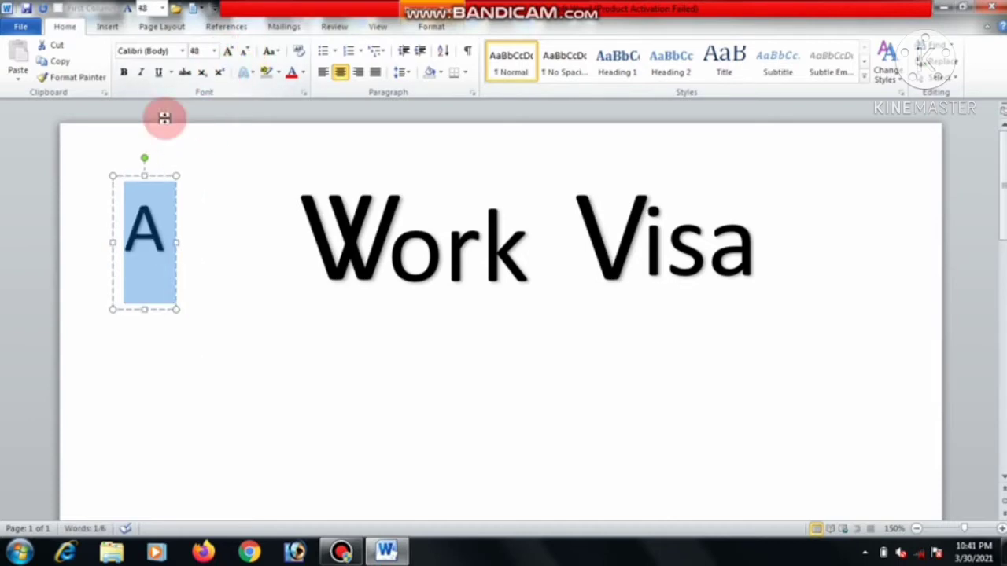
left_click_drag(130, 175, 396, 271)
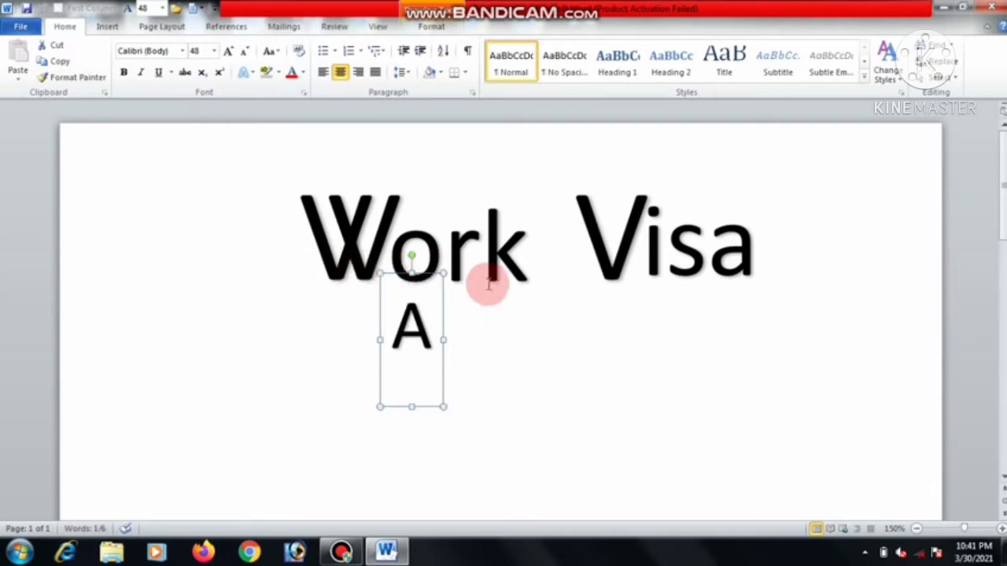
Insert another WordArt in the first gallery style reading "pplication" and place it directly after the "A" to form "Application"
left_click(105, 28)
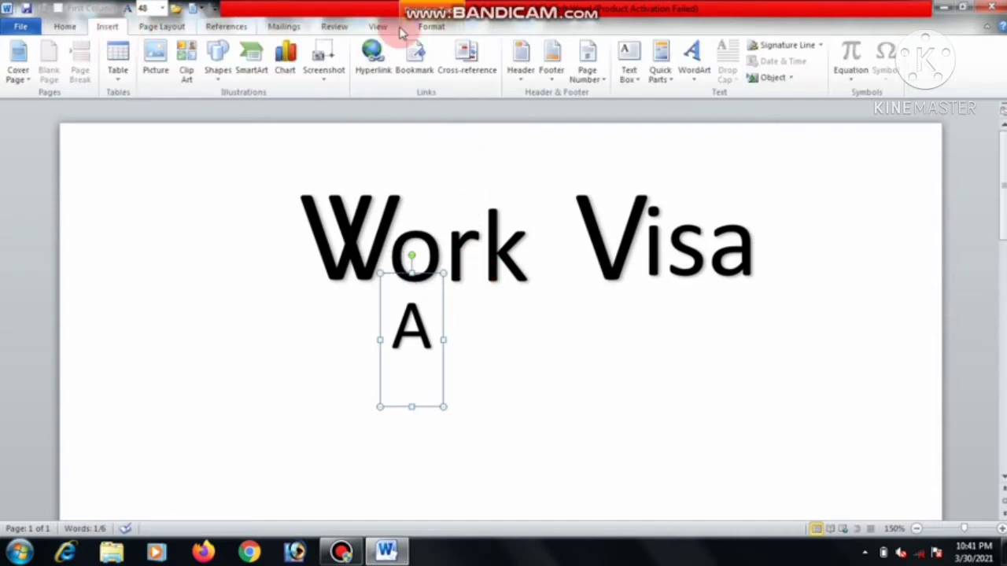
left_click(694, 59)
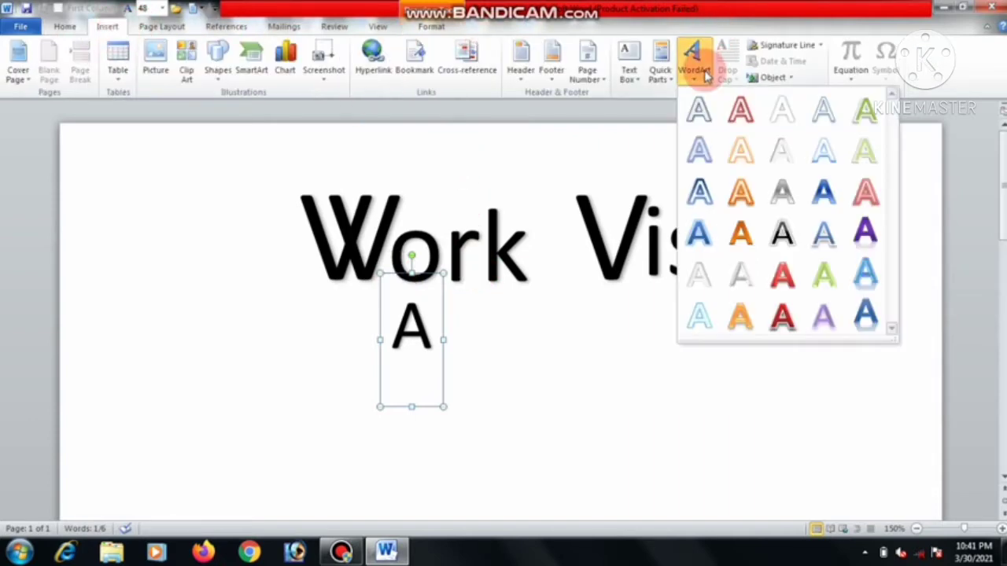
left_click(699, 114)
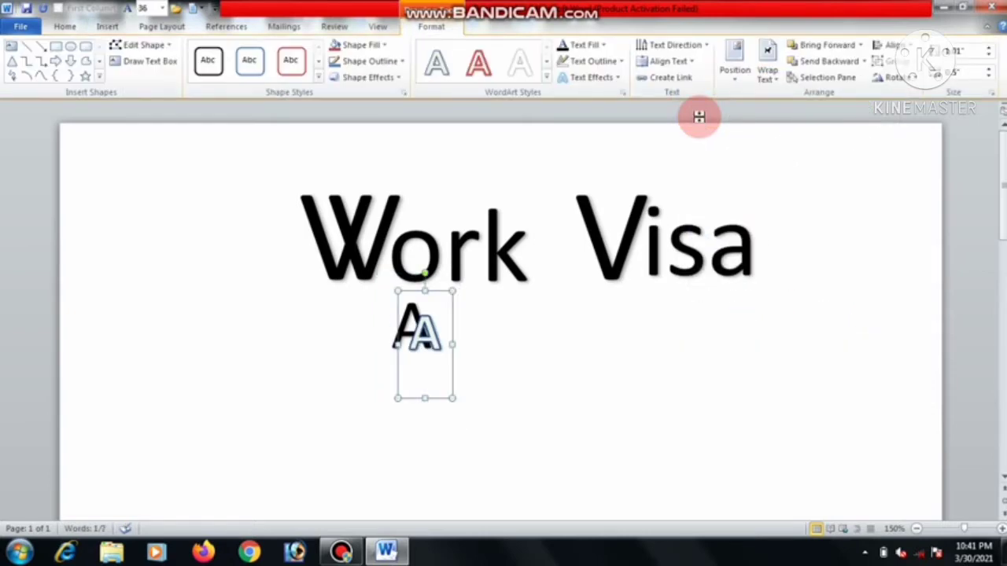
type("p")
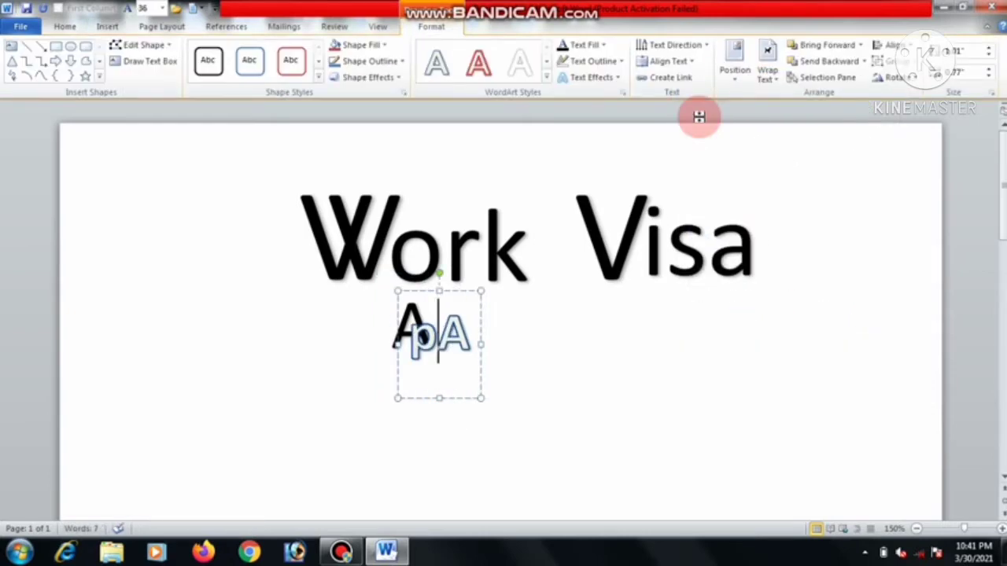
key("BackSpace")
key("Delete")
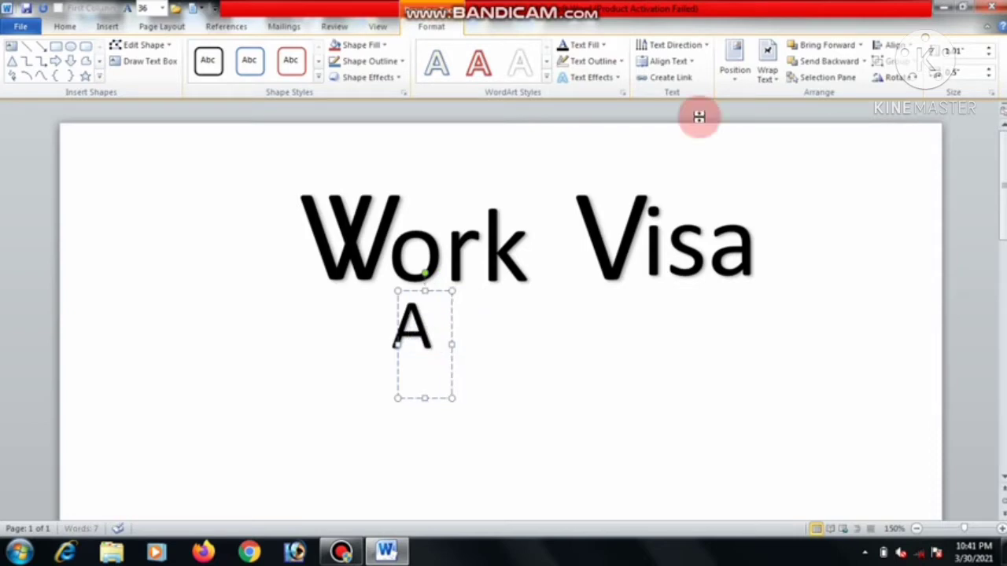
type("ppl")
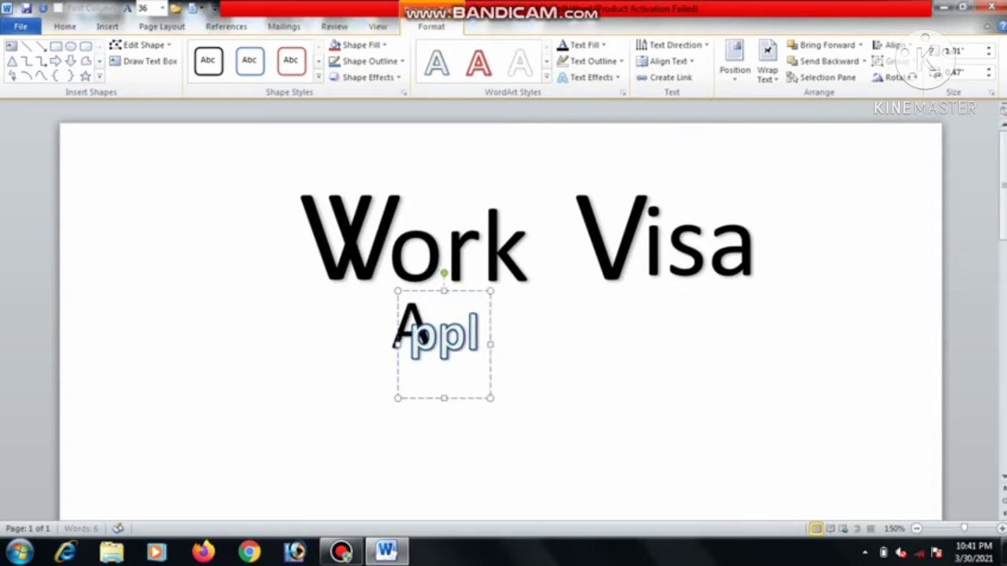
type("i")
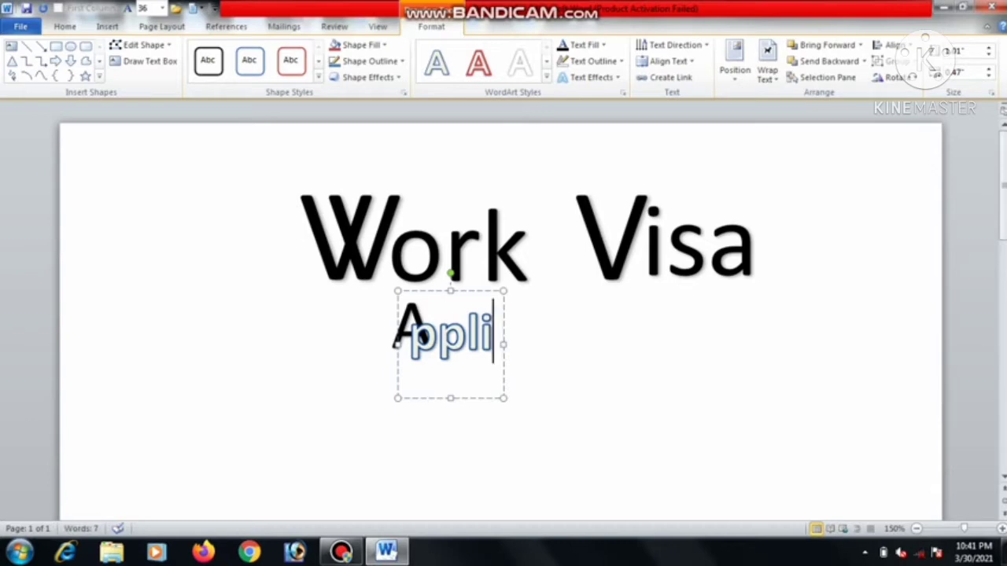
type("c")
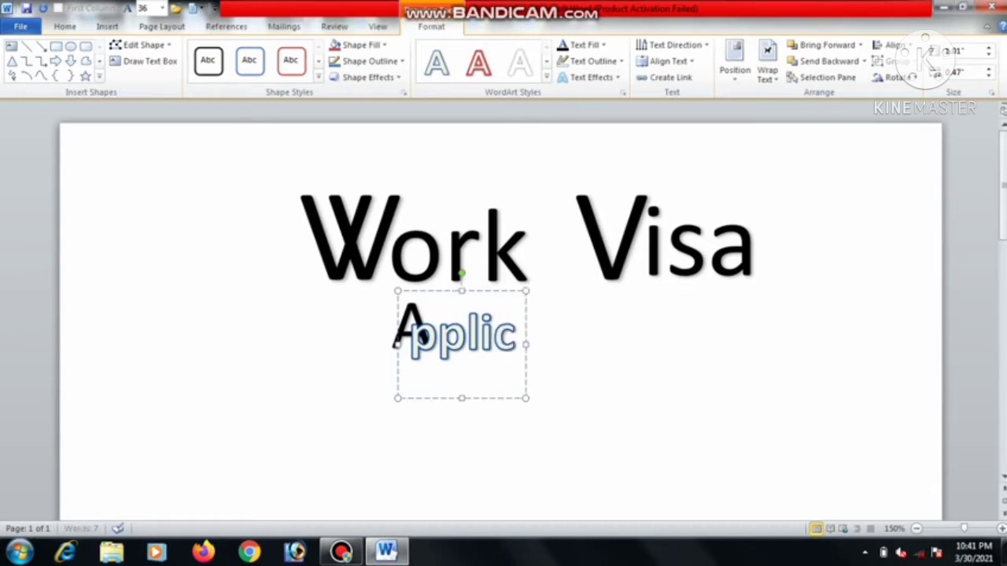
type("atio")
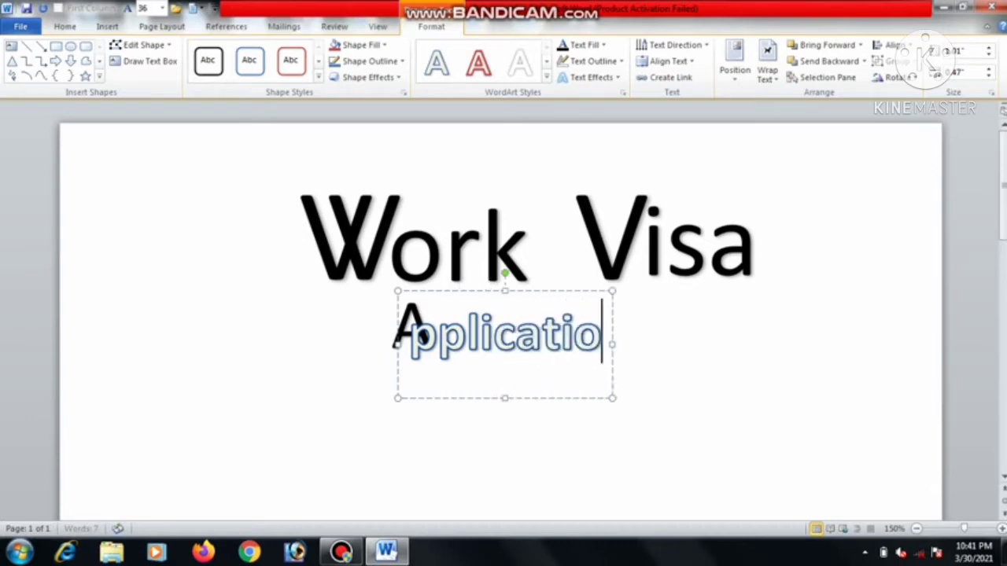
type("n")
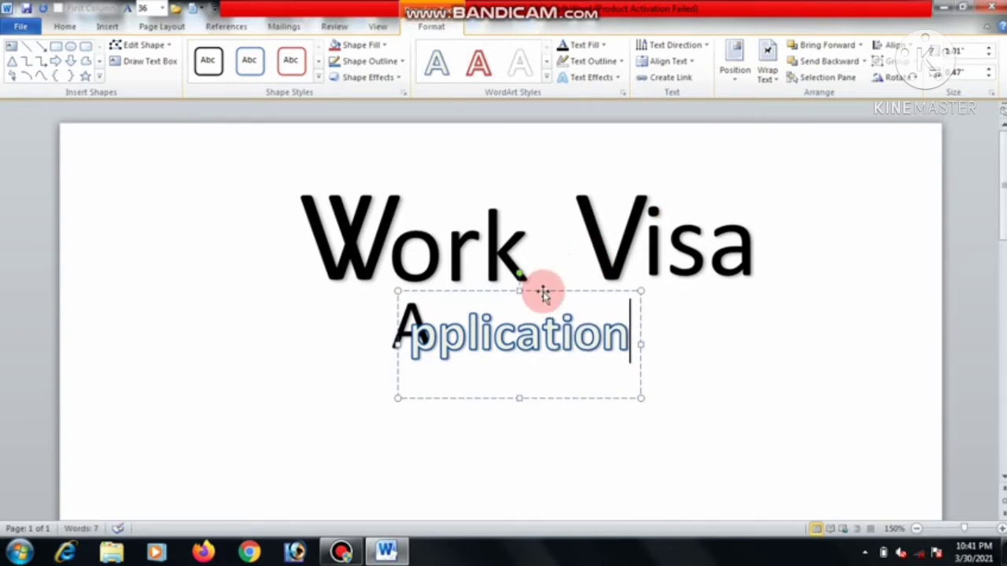
left_click_drag(538, 293, 563, 291)
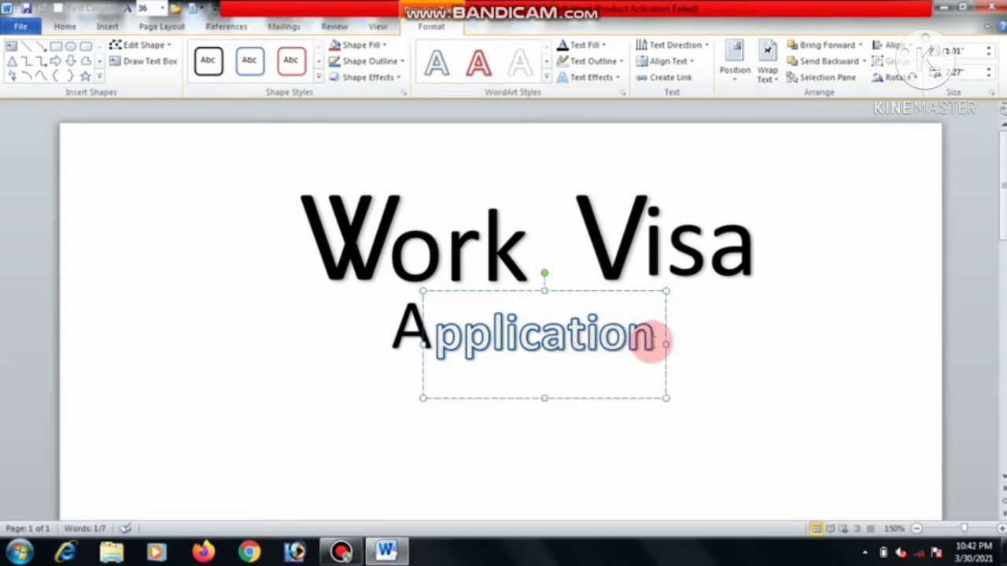
Make the "pplication" WordArt text non-bold and set its font color to black
left_click_drag(653, 344, 423, 333)
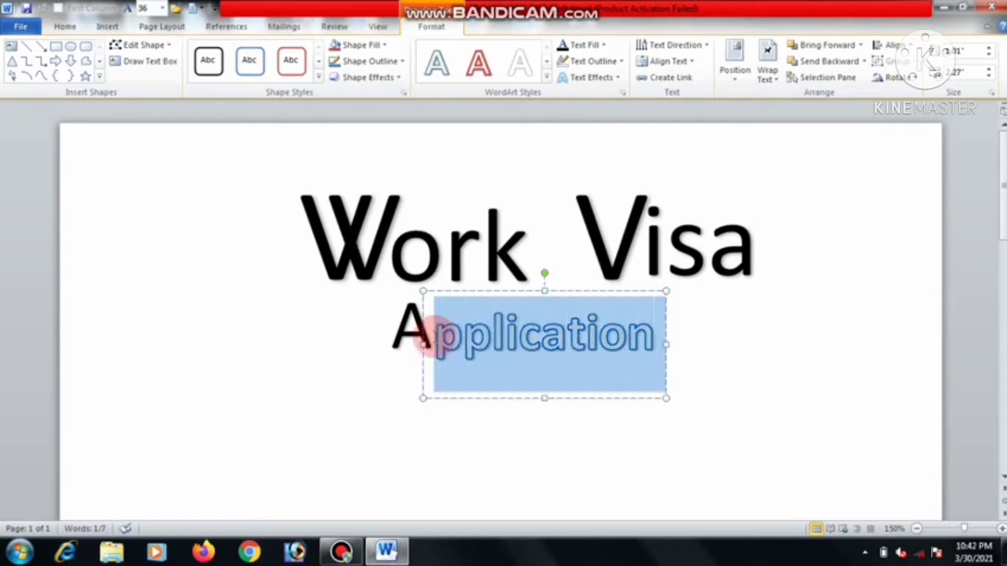
left_click(66, 26)
left_click(110, 27)
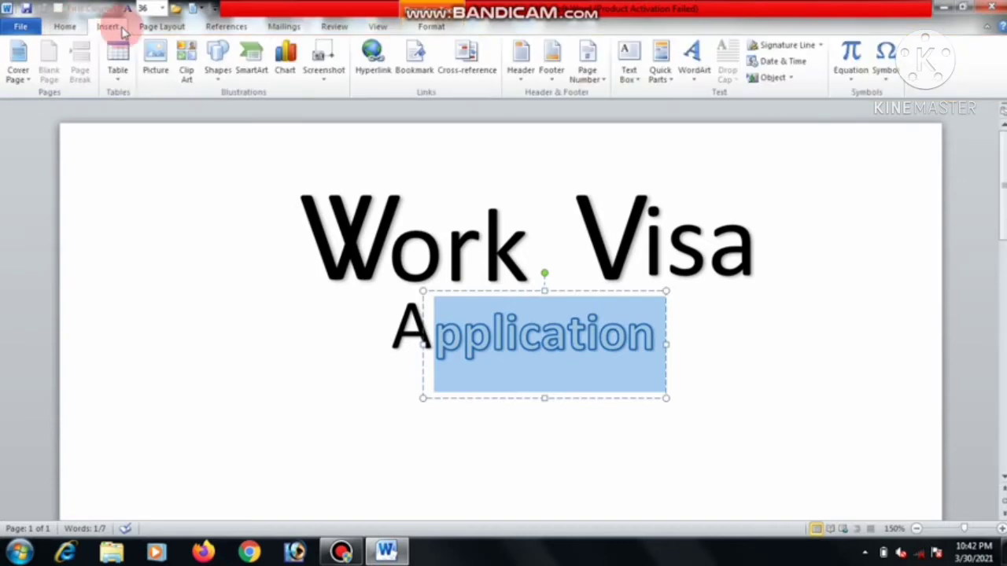
left_click(61, 26)
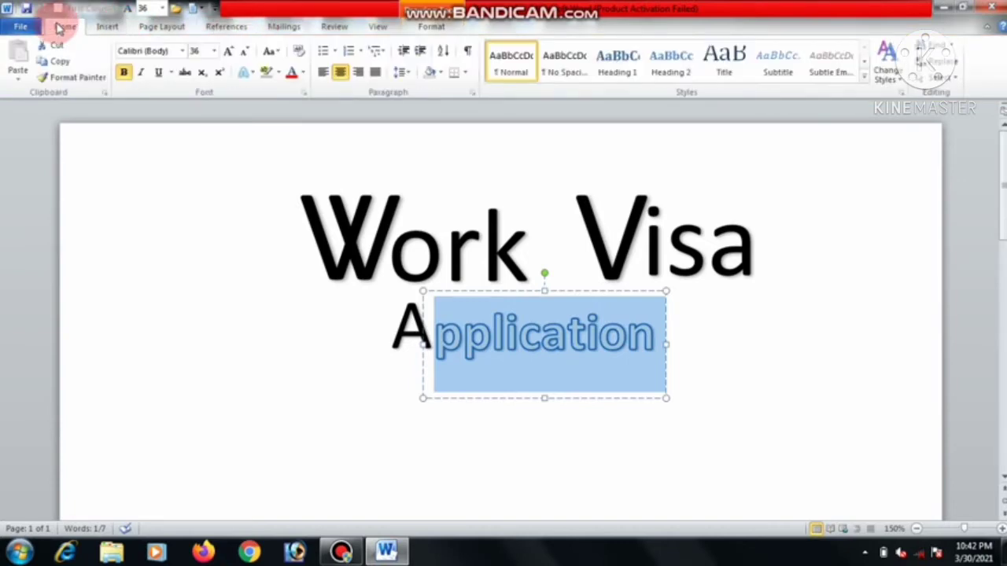
left_click(126, 72)
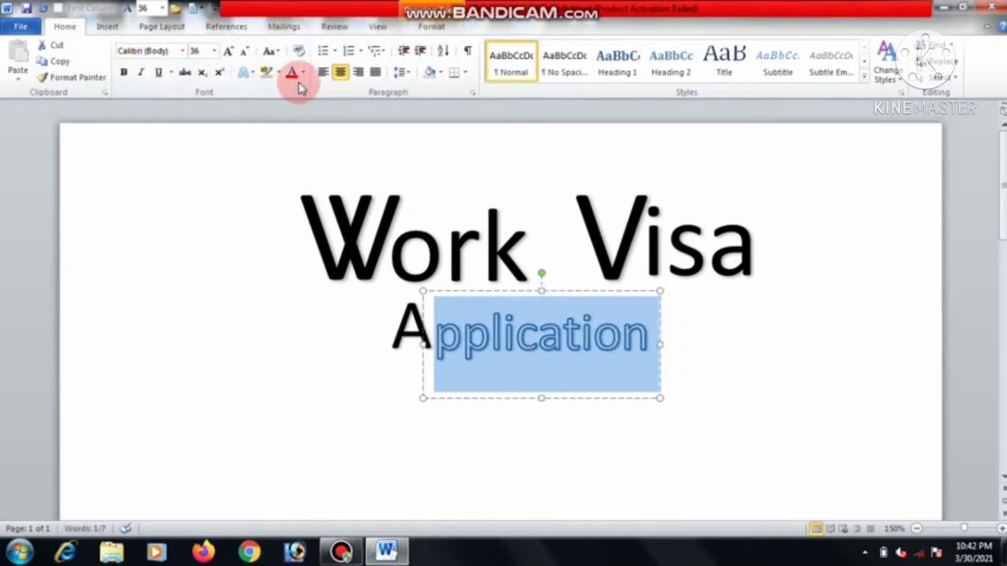
left_click(302, 72)
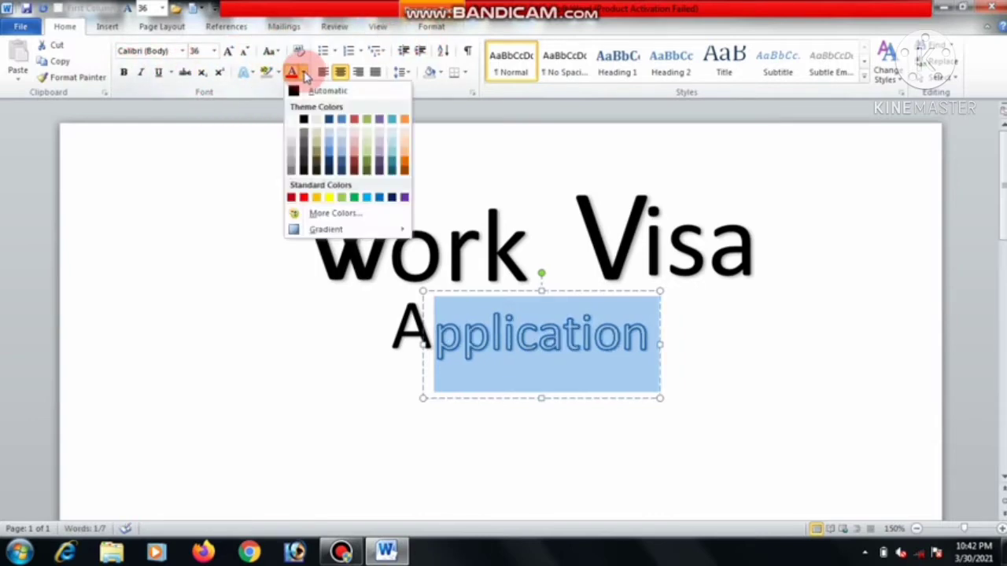
left_click(304, 119)
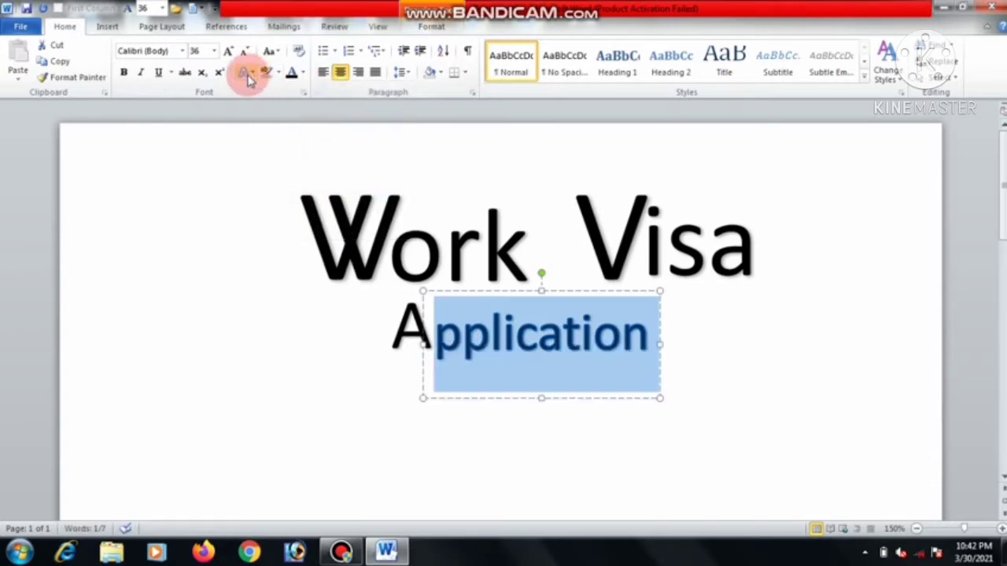
Remove the text outline from the "pplication" WordArt
left_click(431, 28)
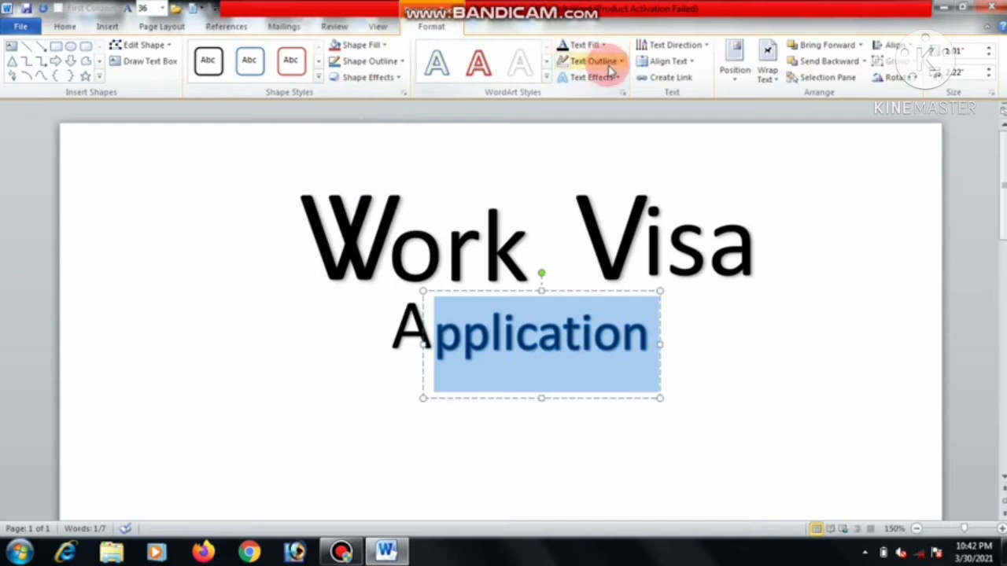
left_click(608, 62)
left_click(594, 203)
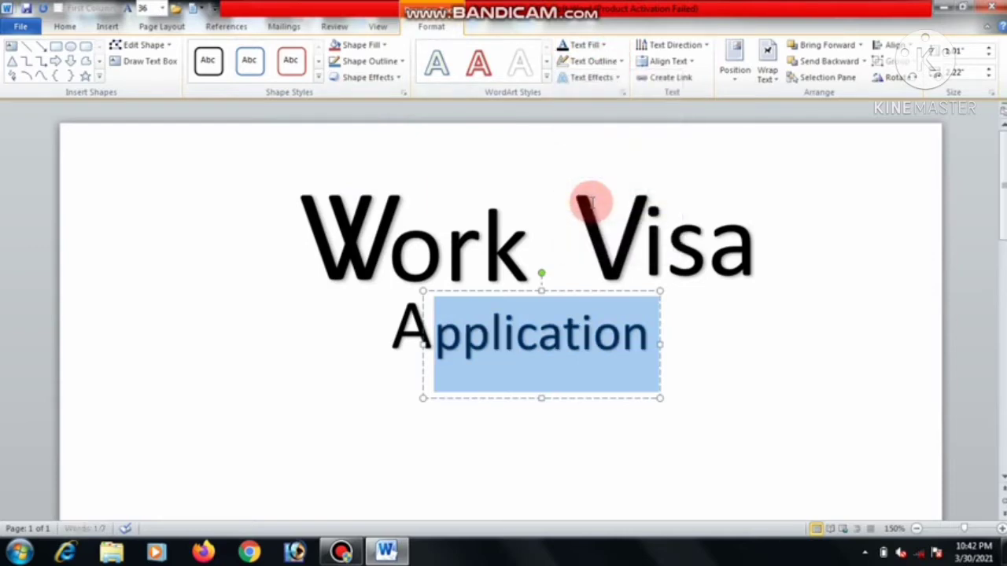
left_click(684, 343)
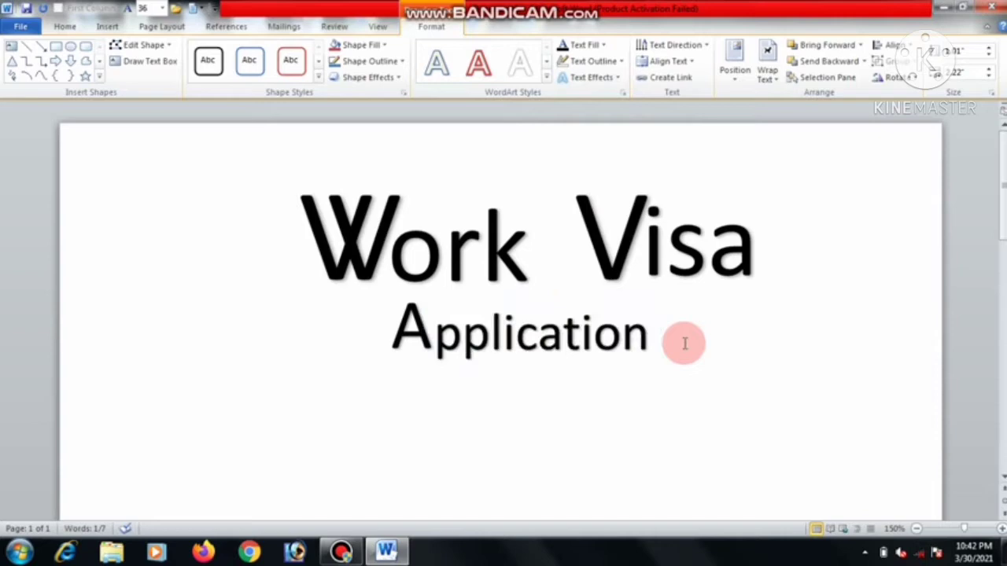
Nudge the "A" WordArt slightly closer to "pplication" so the two pieces read as one word
left_click(491, 373)
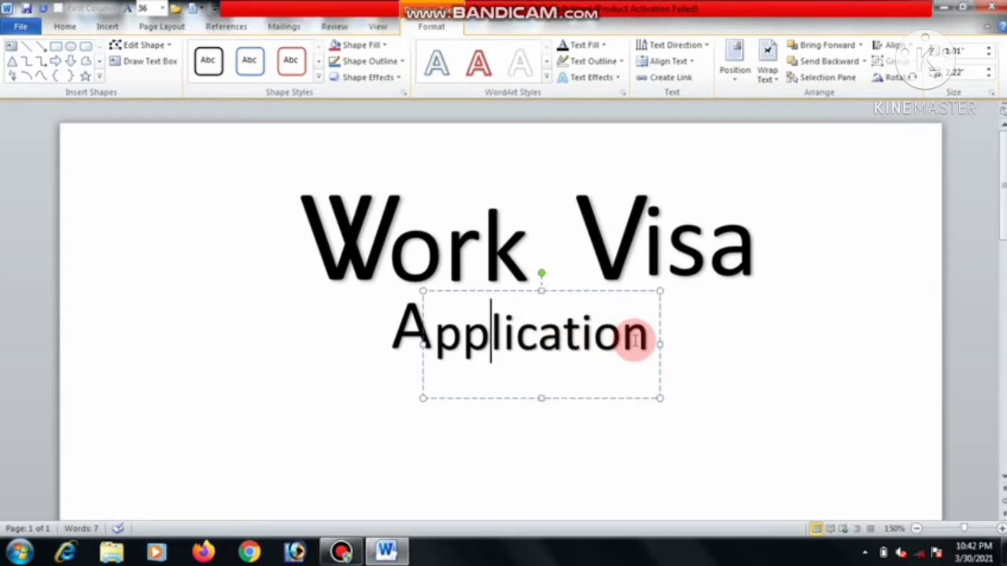
left_click(404, 434)
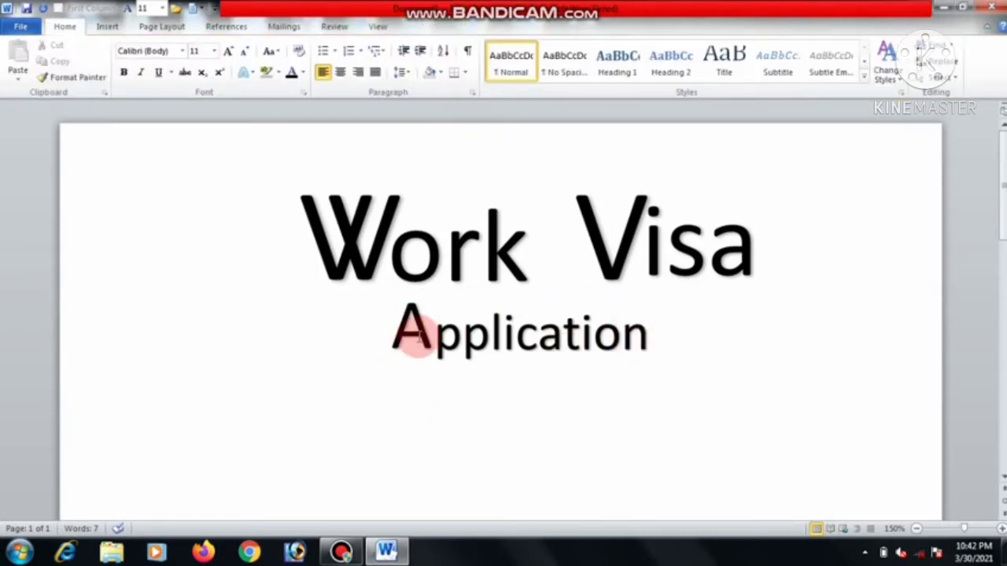
left_click(411, 334)
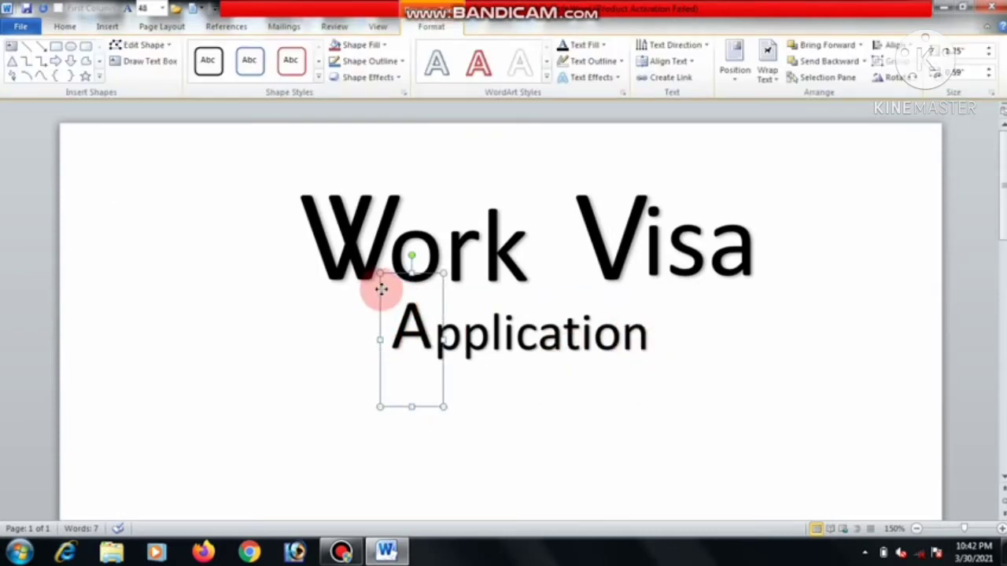
left_click_drag(381, 289, 386, 294)
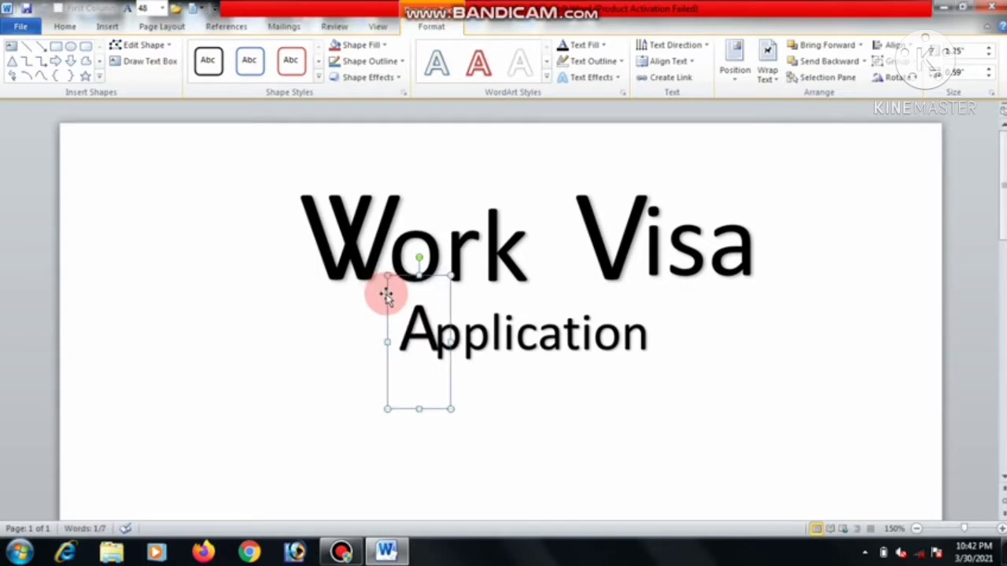
left_click_drag(387, 294, 384, 294)
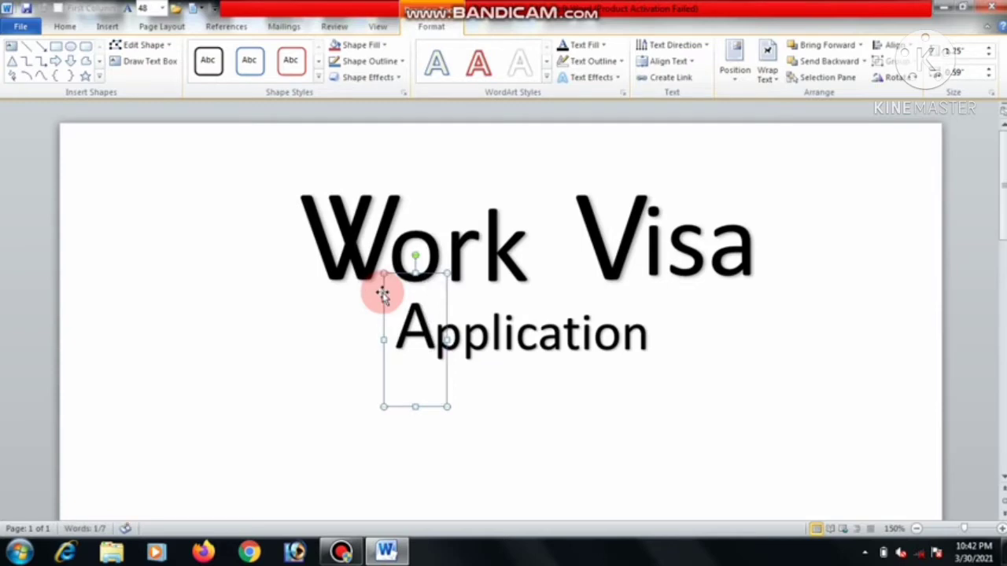
left_click(503, 427)
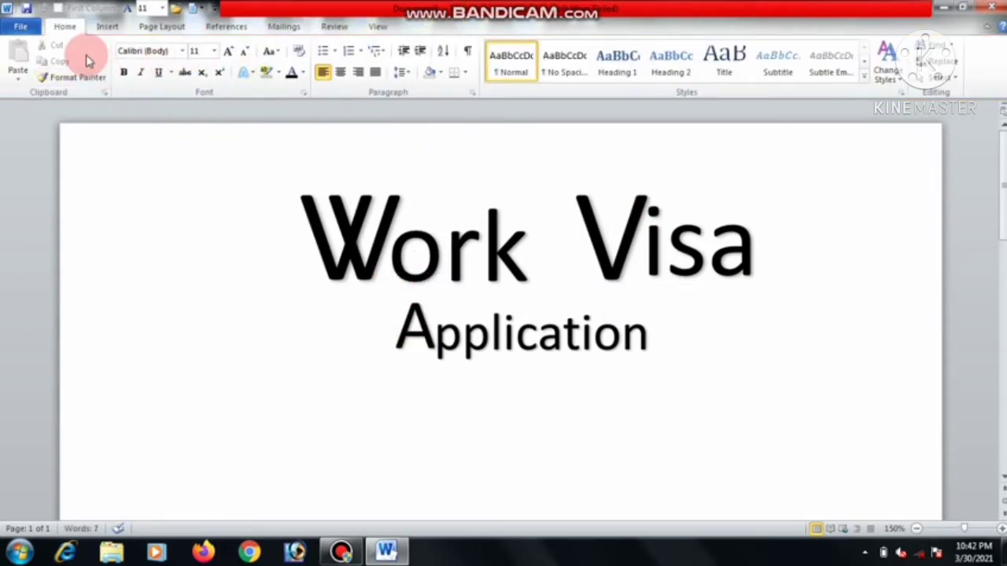
Draw a rectangle bar about 0.4" high and 7.64" wide across the page, directly above "Work Visa"
left_click(108, 28)
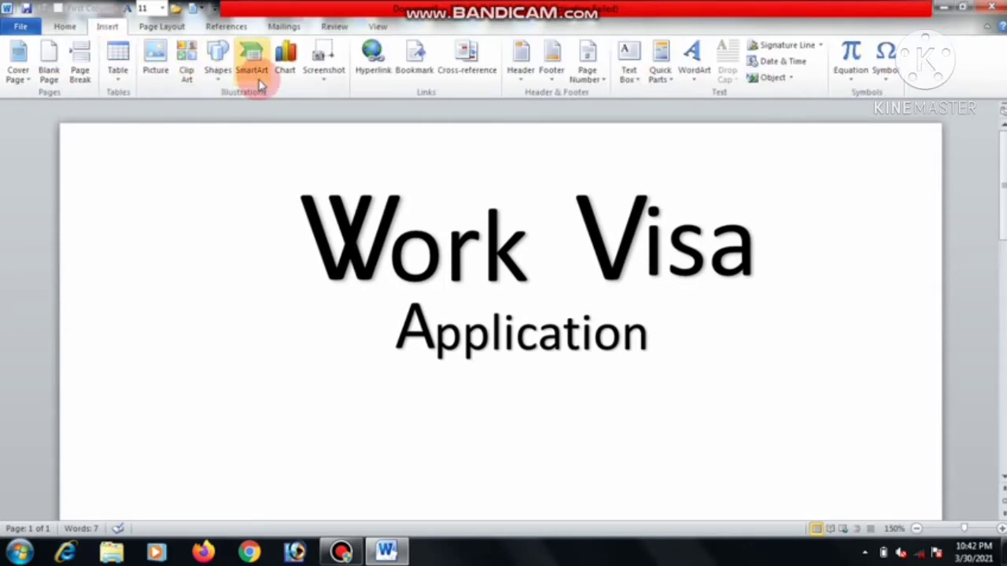
left_click(218, 79)
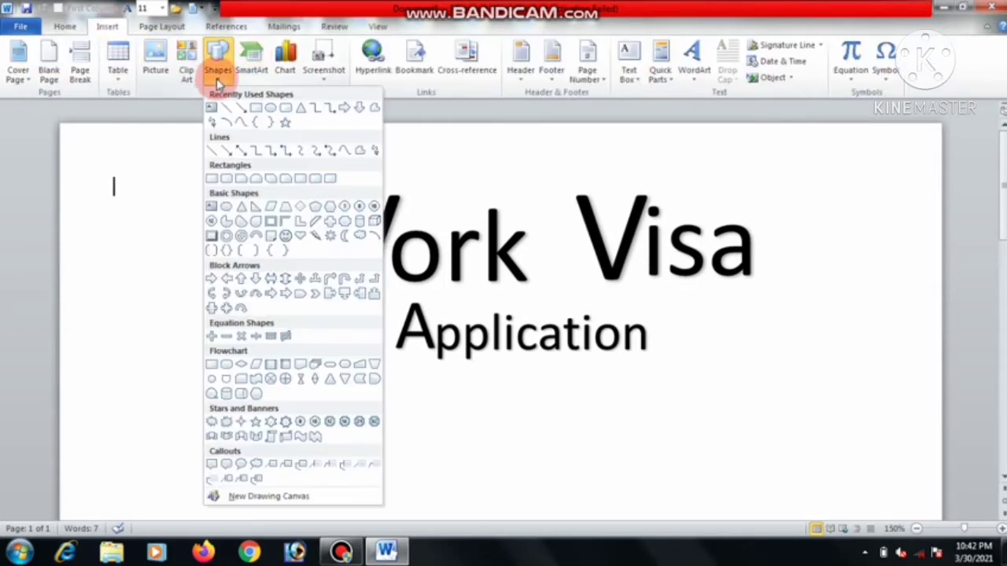
left_click(254, 110)
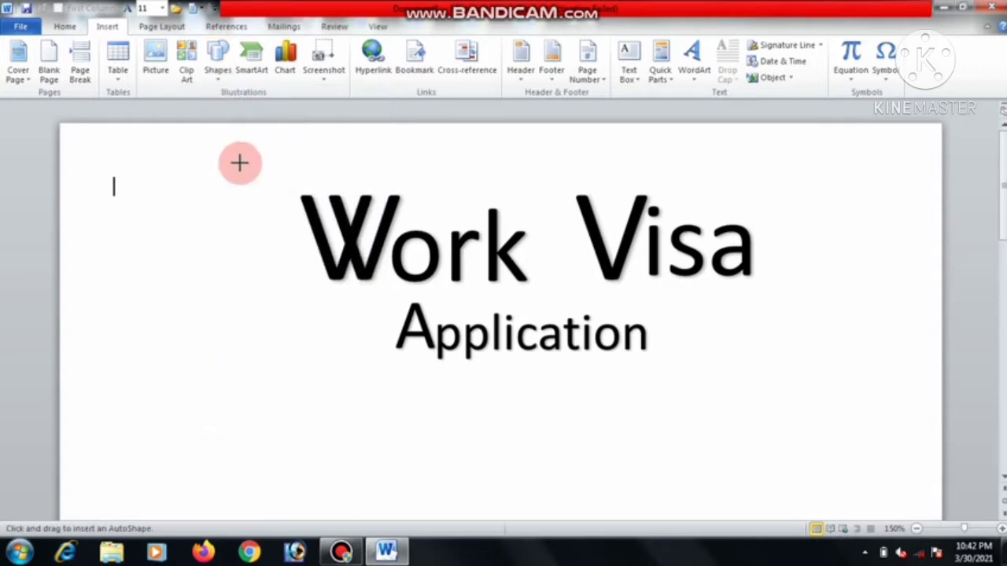
mouse_move(137, 162)
left_mouse_down()
mouse_move(396, 193)
mouse_move(895, 191)
left_mouse_up()
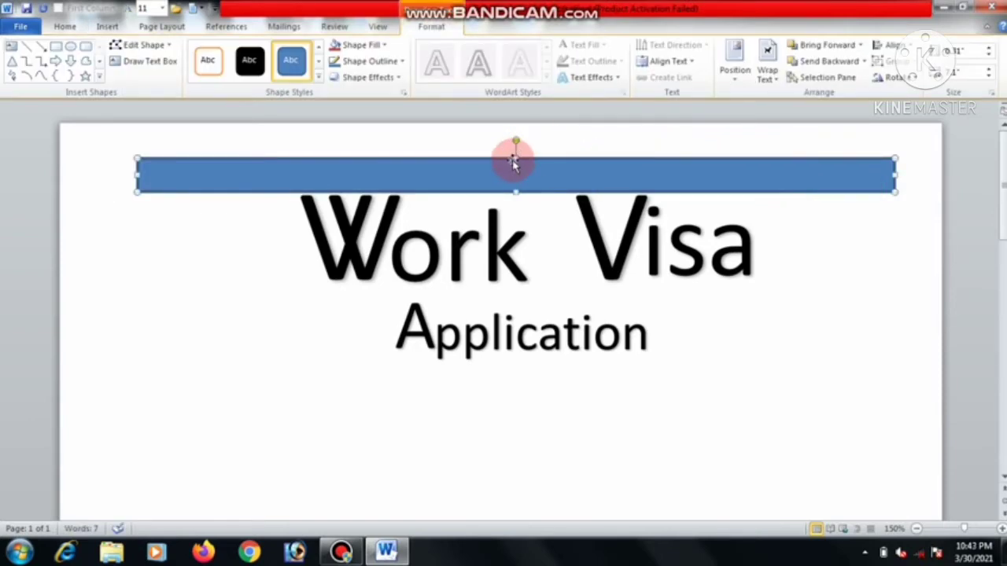
left_click_drag(516, 157, 515, 146)
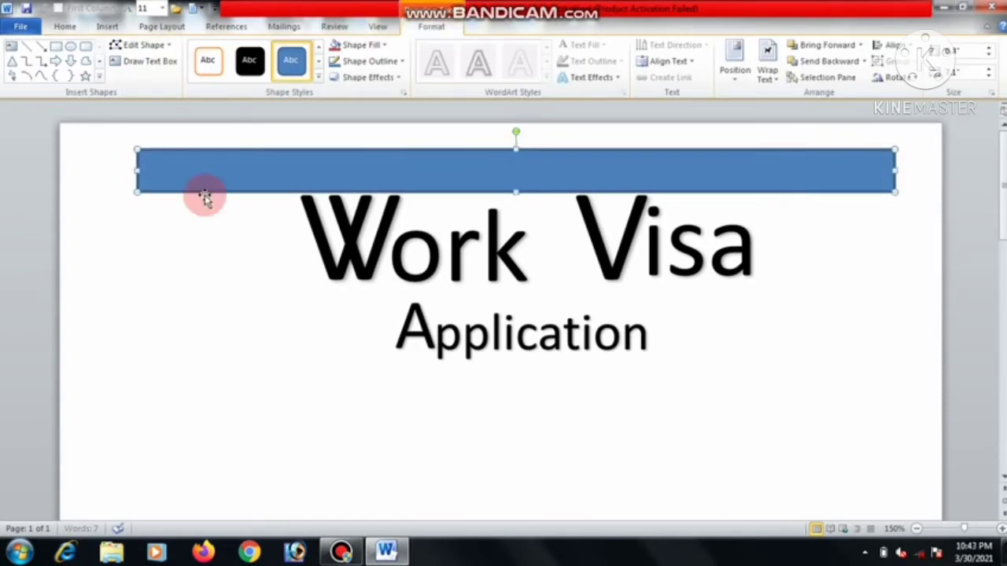
left_click_drag(135, 171, 88, 171)
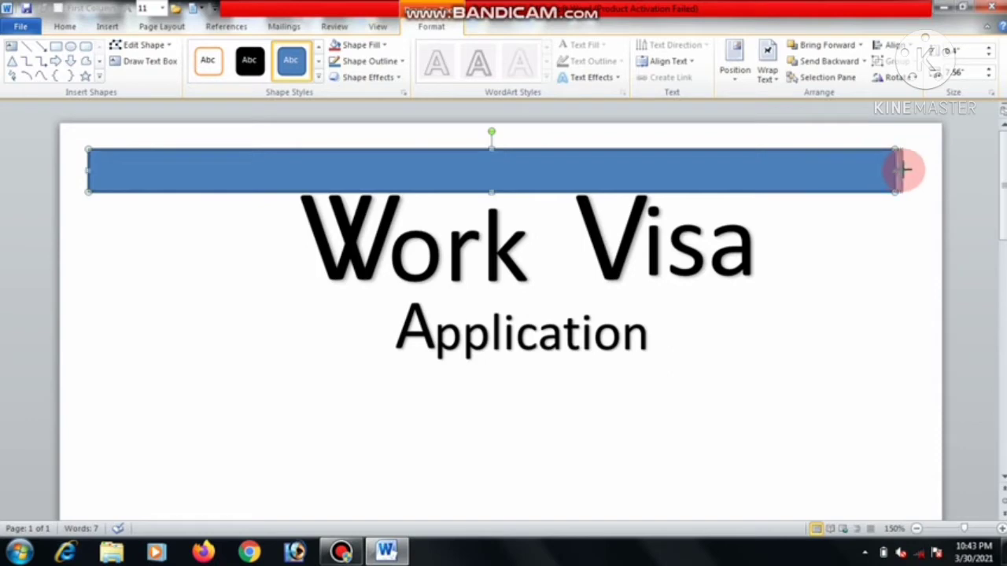
left_click_drag(904, 175, 905, 173)
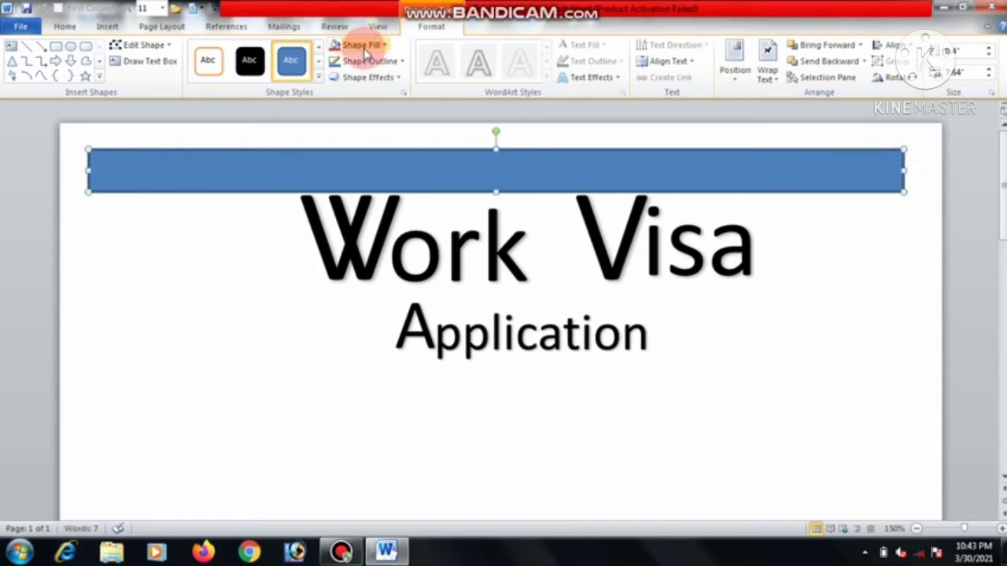
Try a darker red theme color as the rectangle bar's fill
left_click(337, 46)
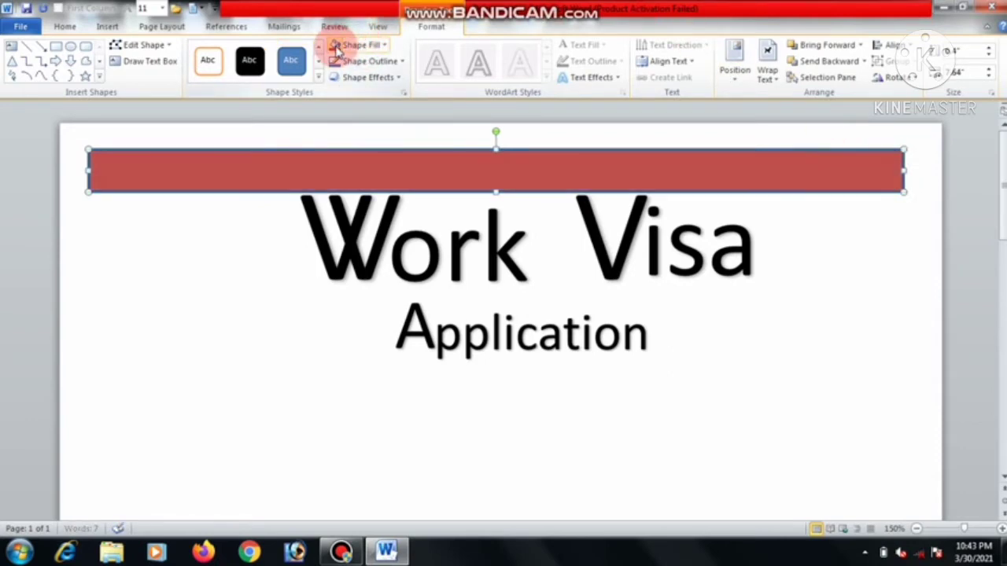
left_click(375, 51)
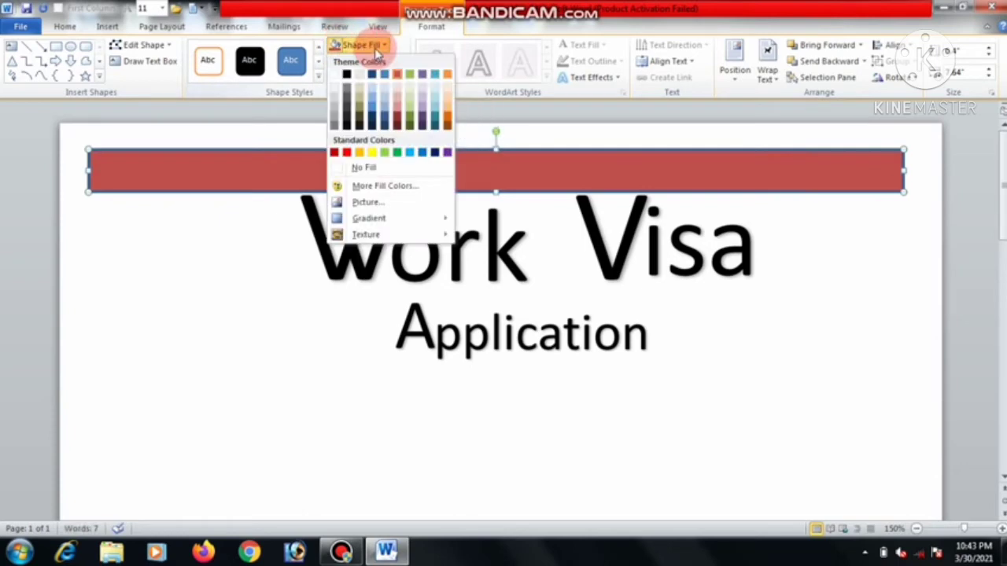
left_click(396, 117)
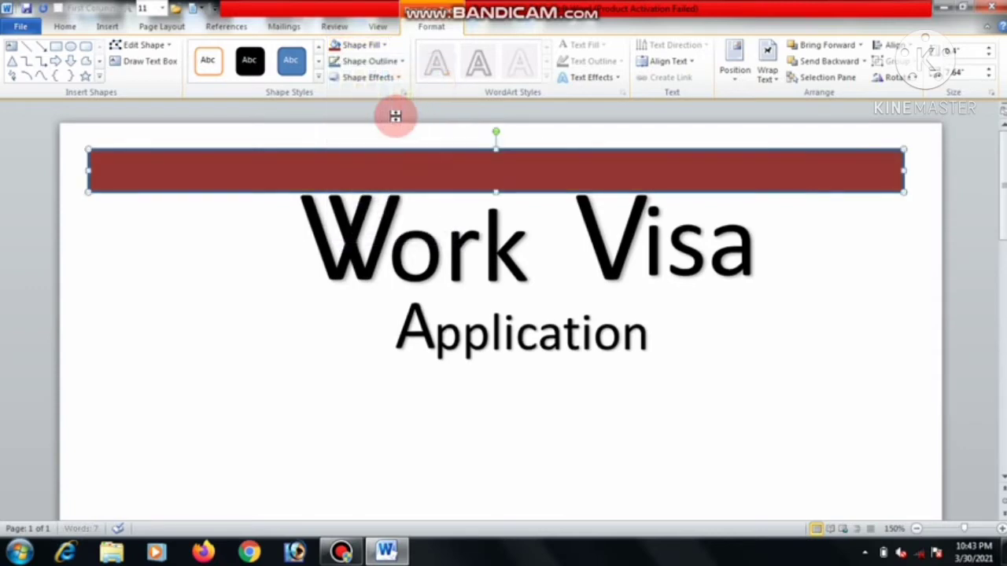
Try the standard dark red for both the outline and the fill of the rectangle bar
left_click(371, 61)
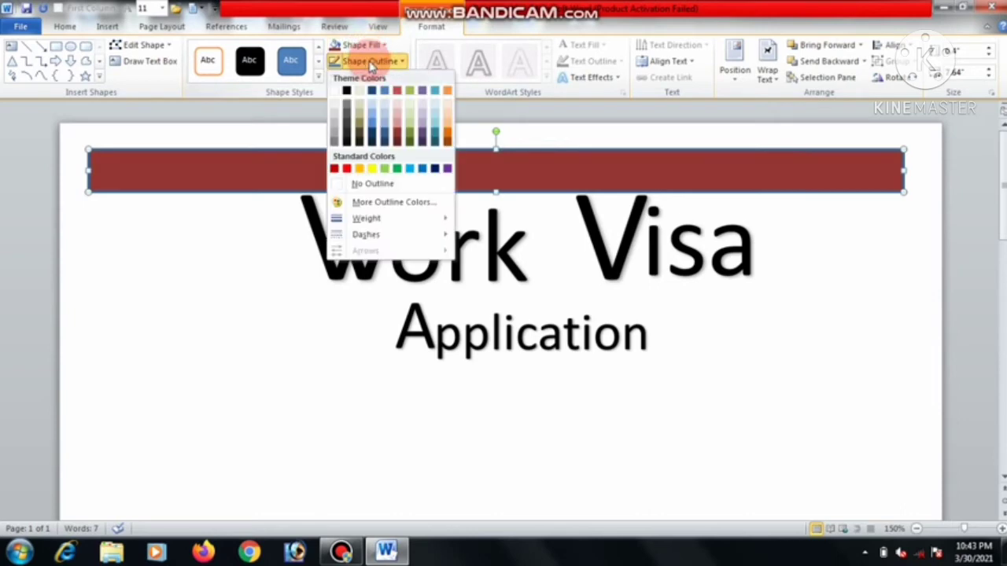
left_click(335, 168)
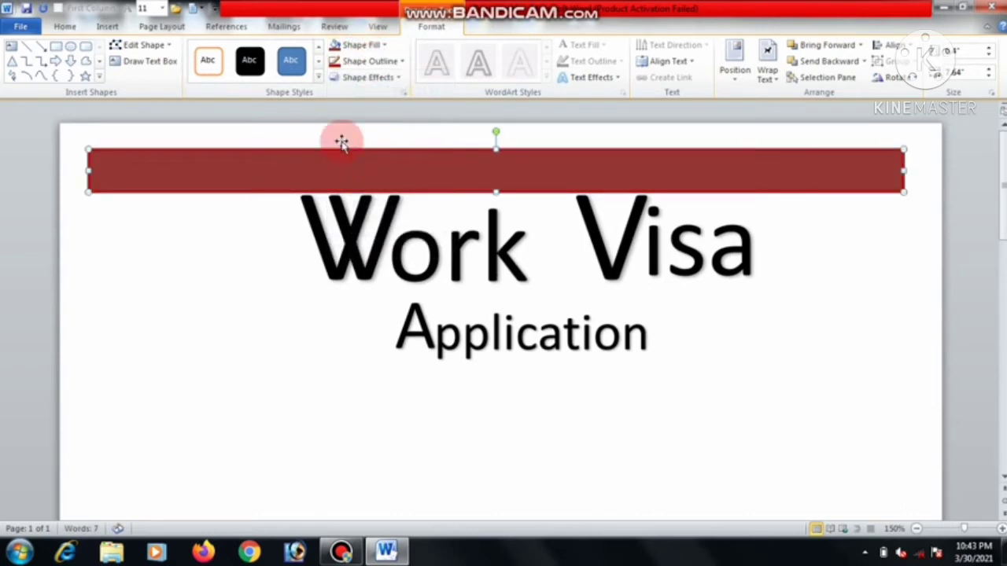
left_click(368, 47)
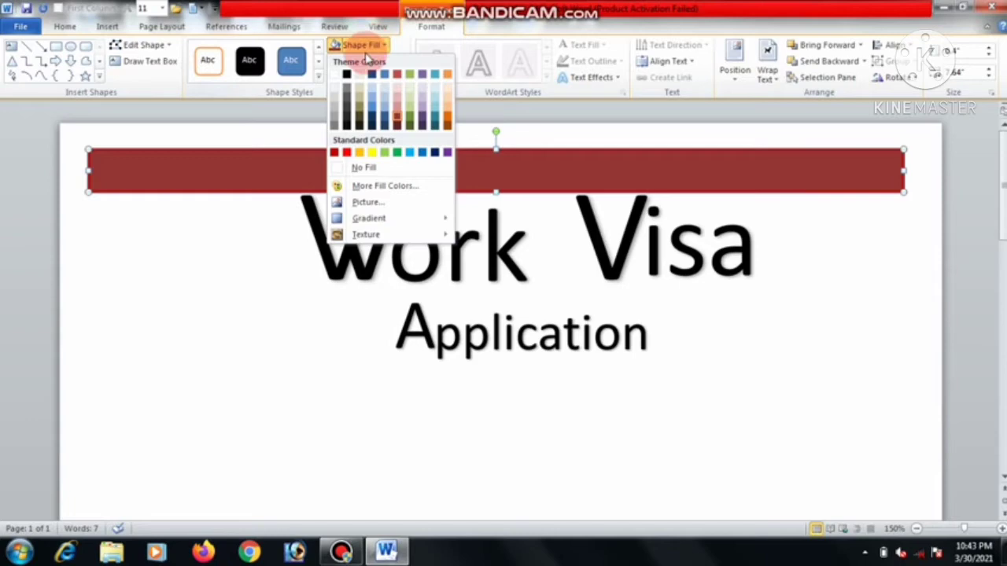
left_click(336, 155)
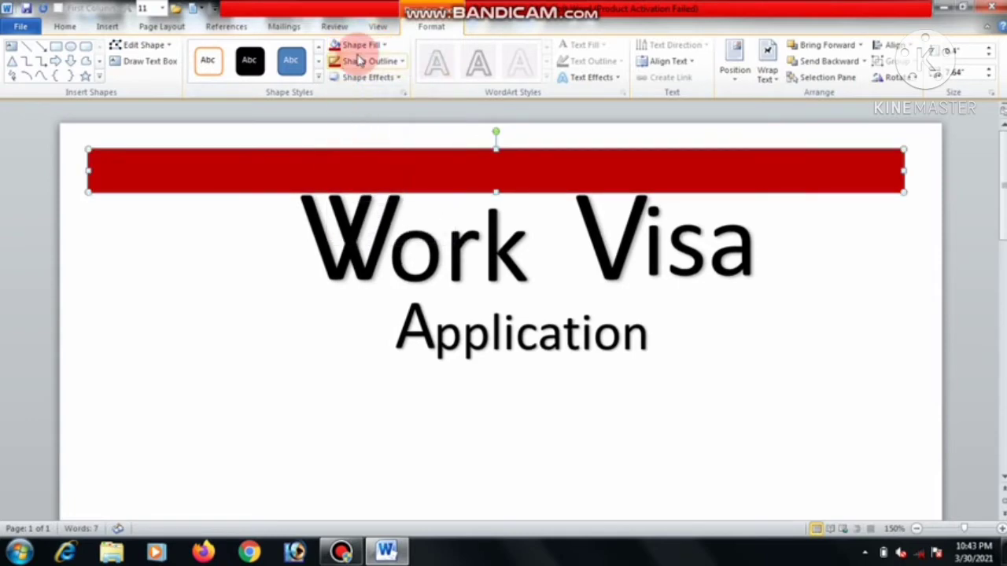
Fill the rectangle bar with a custom dark maroon color and remove its outline
left_click(384, 48)
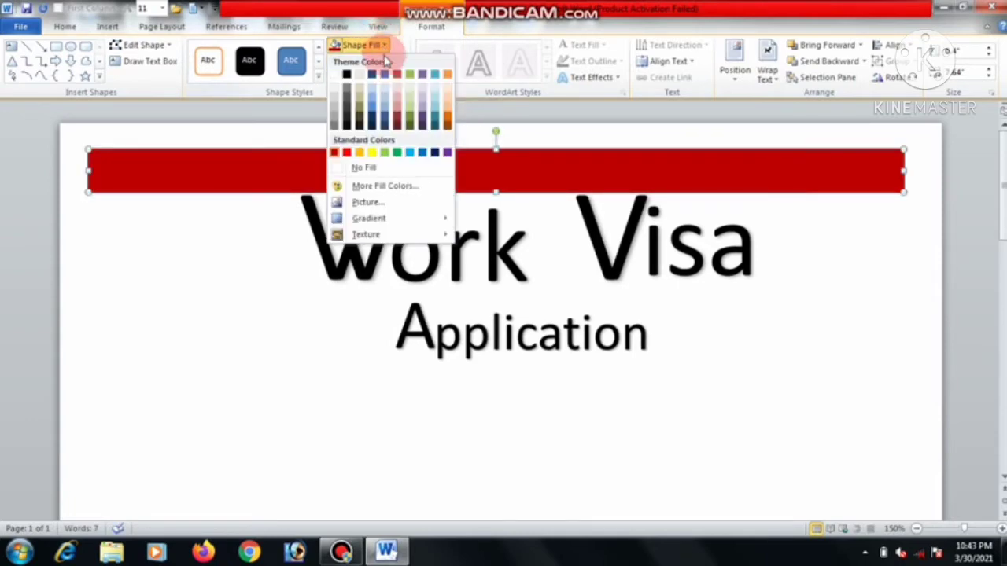
left_click(385, 189)
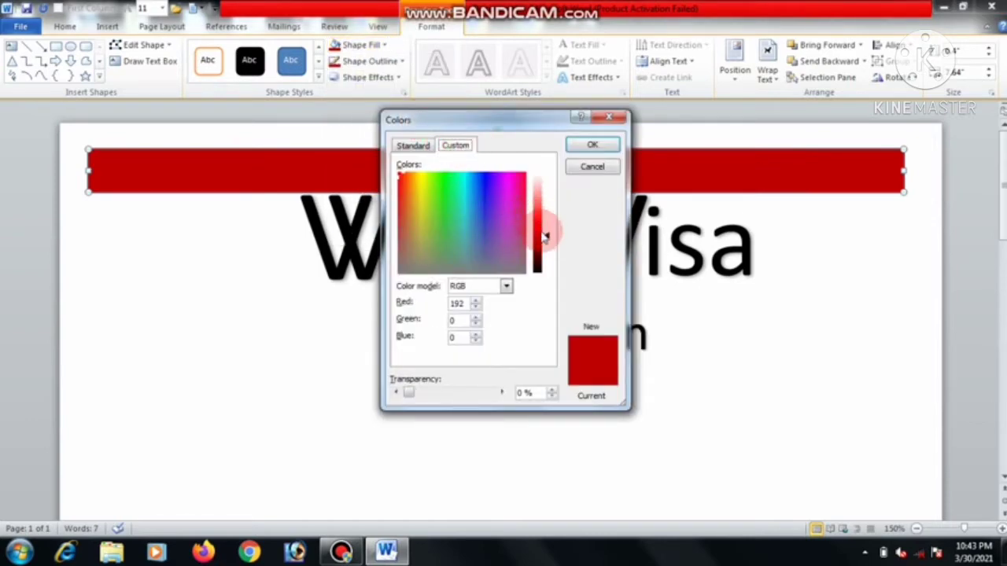
mouse_move(548, 240)
left_mouse_down()
mouse_move(547, 228)
mouse_move(548, 250)
left_mouse_up()
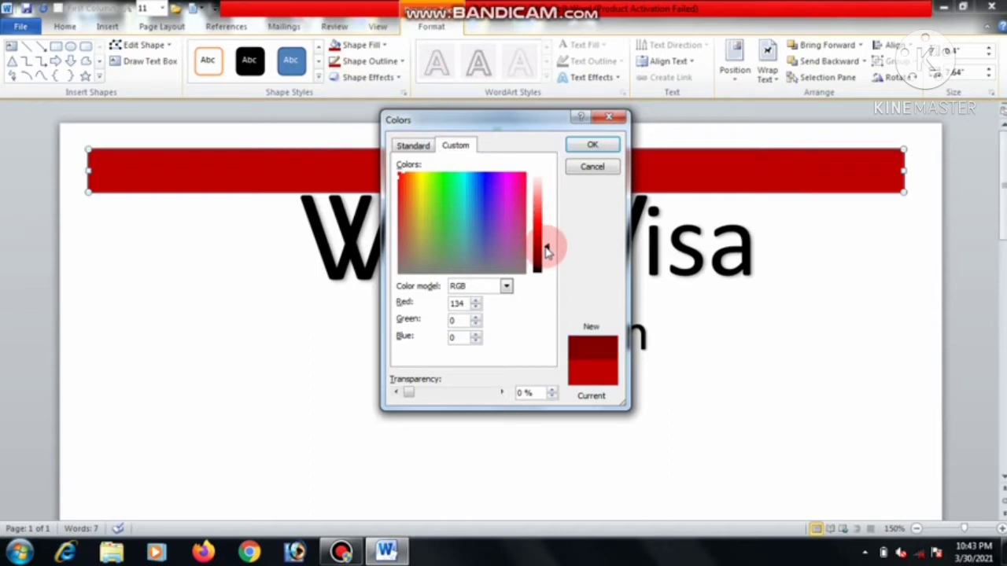
left_click(519, 219)
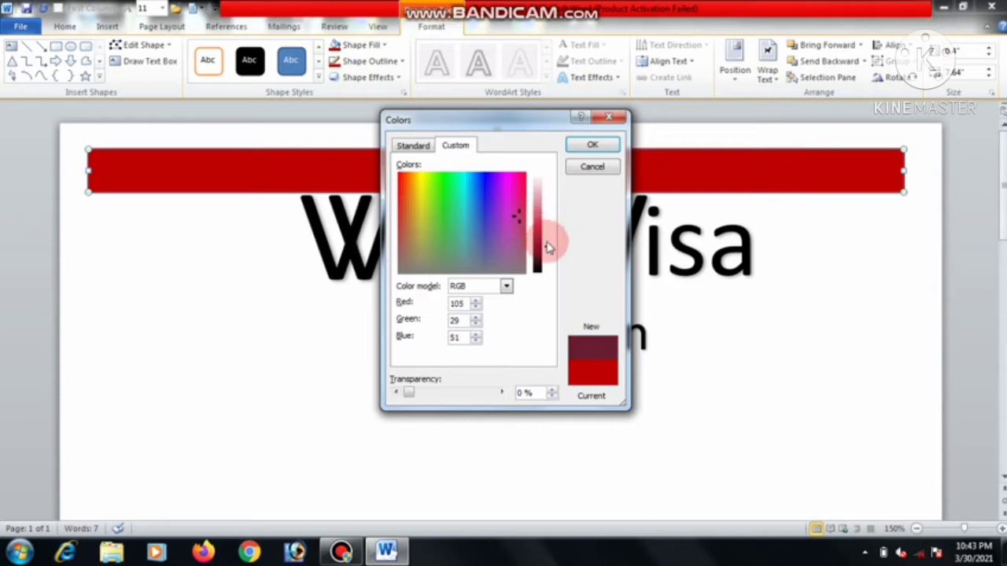
mouse_move(548, 244)
left_mouse_down()
mouse_move(548, 218)
mouse_move(547, 256)
mouse_move(549, 247)
left_mouse_up()
left_click(594, 144)
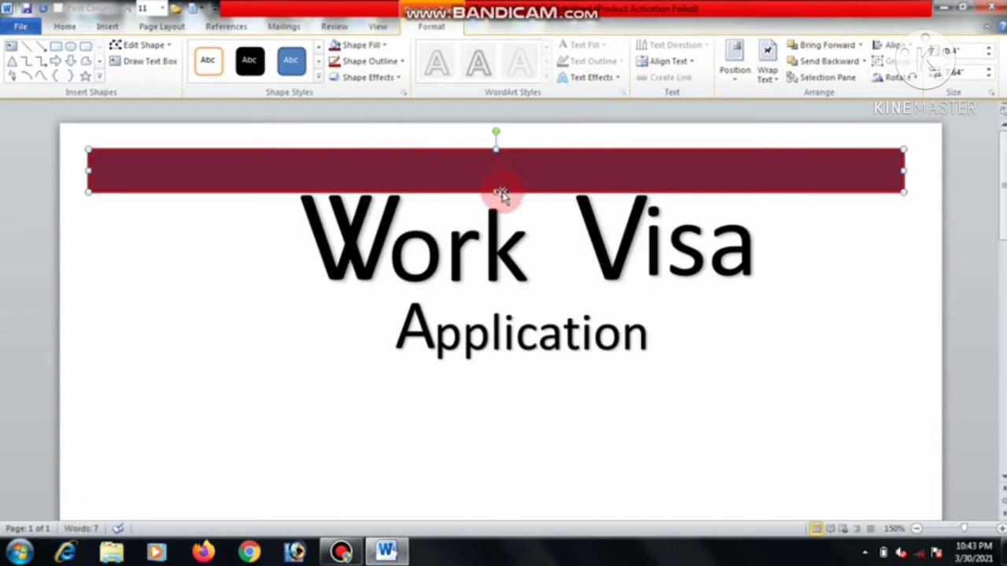
left_click(354, 62)
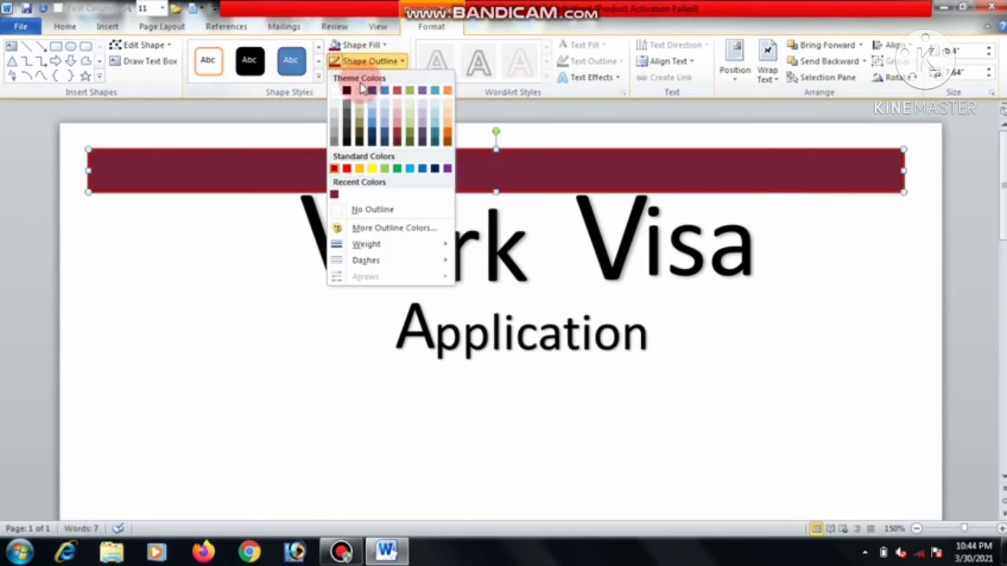
left_click(354, 210)
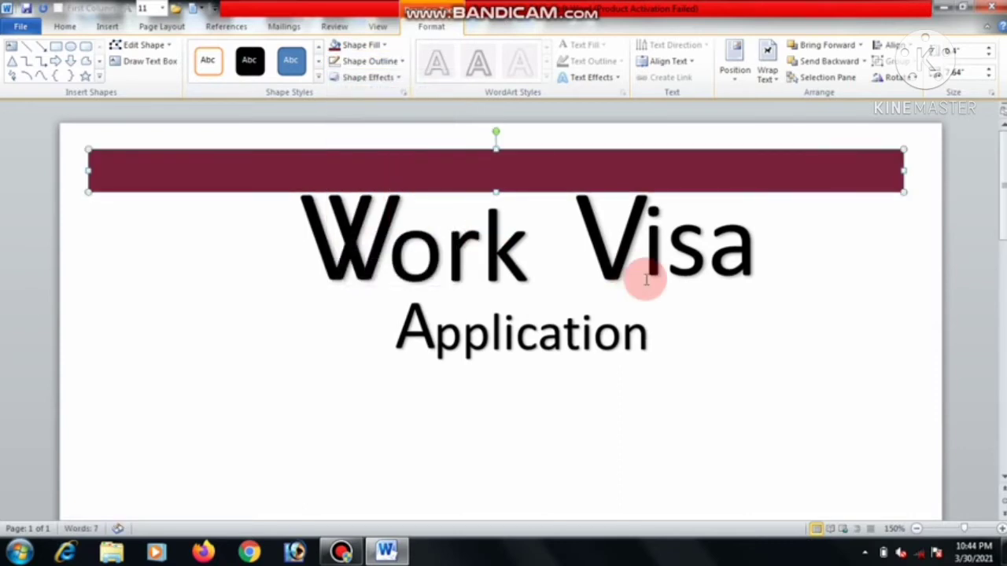
Select the "isa" WordArt of the word "Visa"
left_click(763, 271)
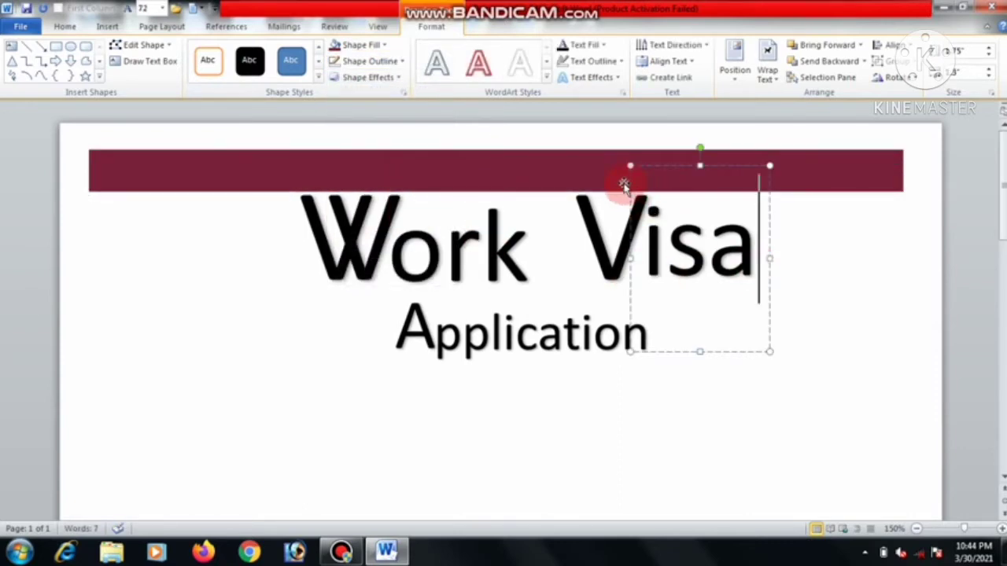